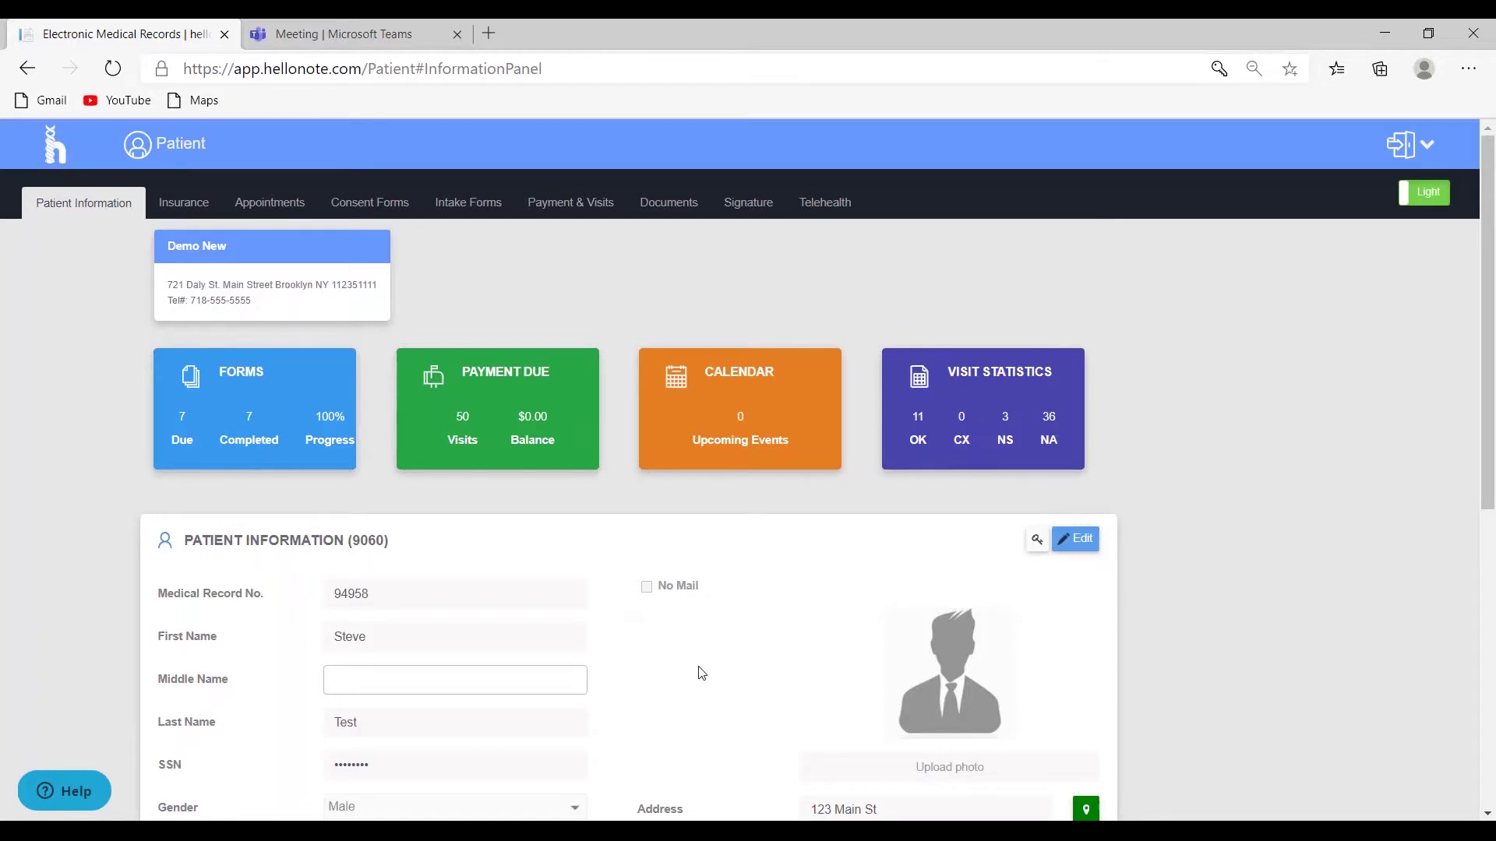
# Step: Review the patient information record and its editable fields, cancelling the edit without changing anything
pyautogui.scroll(-2, 705, 639)
pyautogui.scroll(-3, 706, 638)
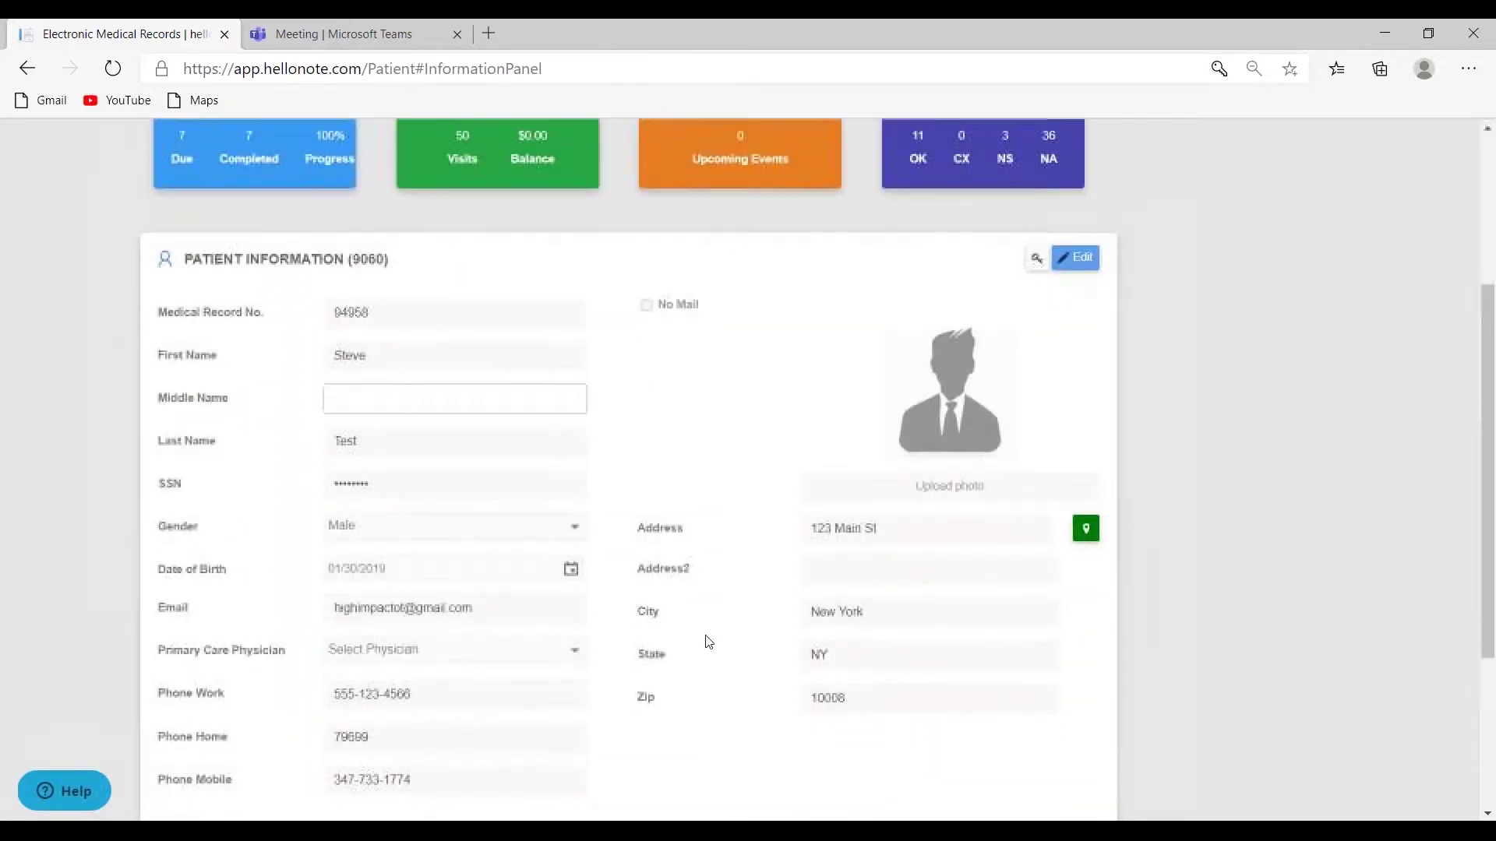
pyautogui.scroll(5, 705, 605)
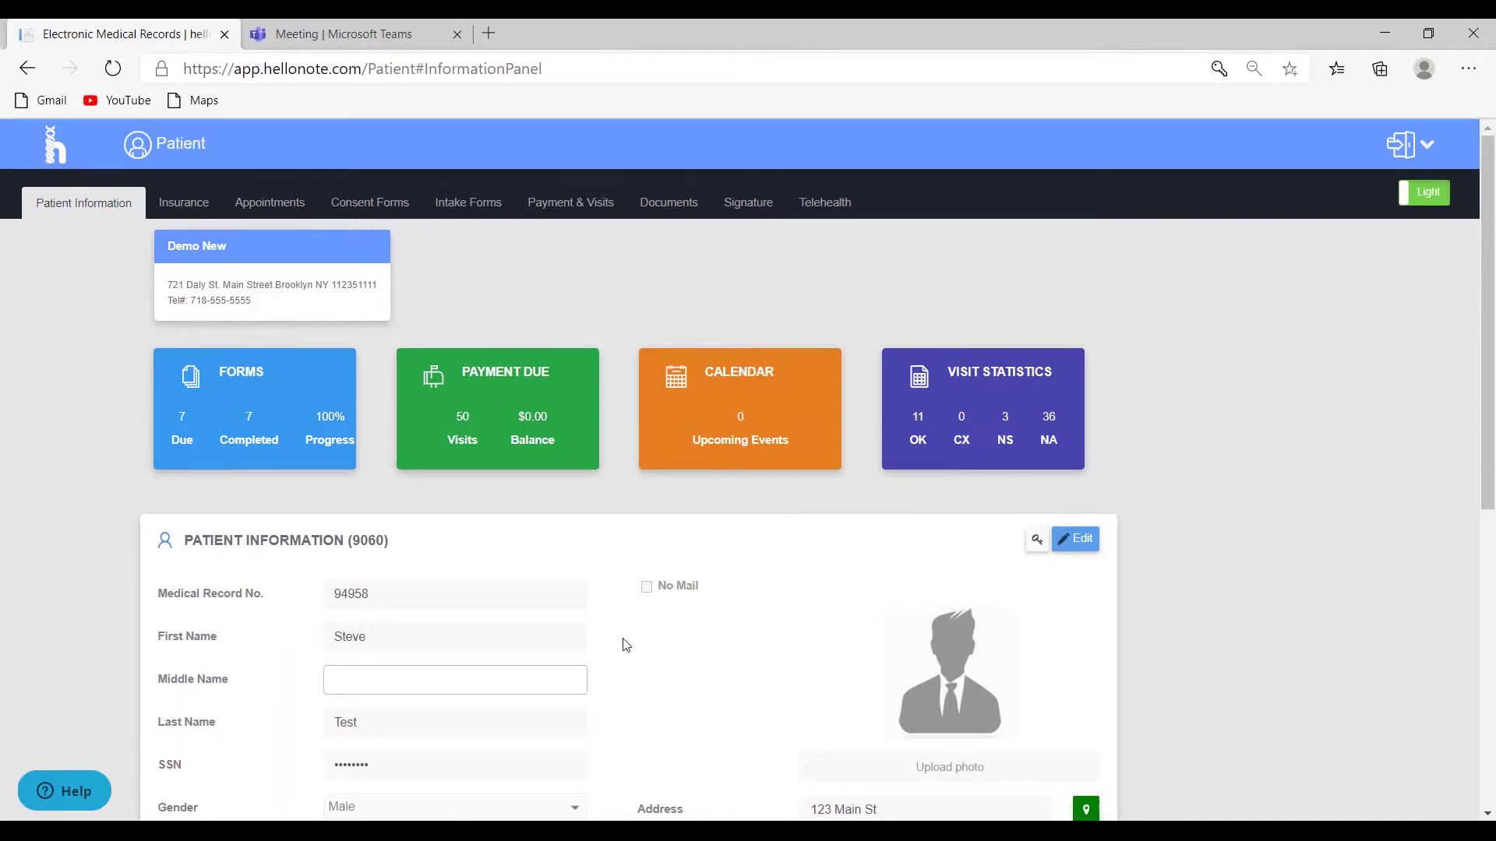
pyautogui.scroll(-3, 601, 662)
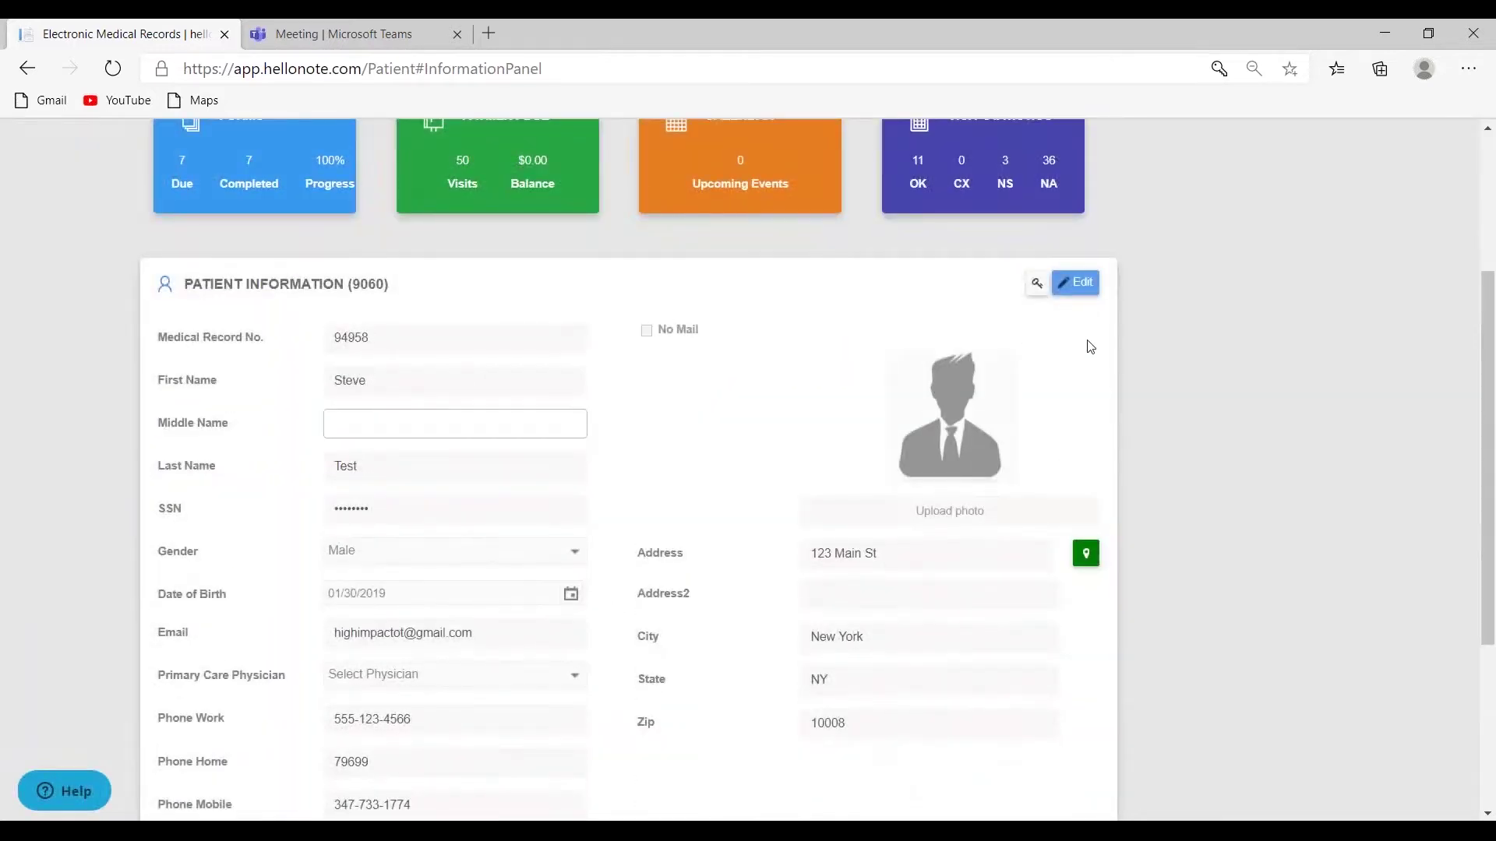
pyautogui.click(1079, 284)
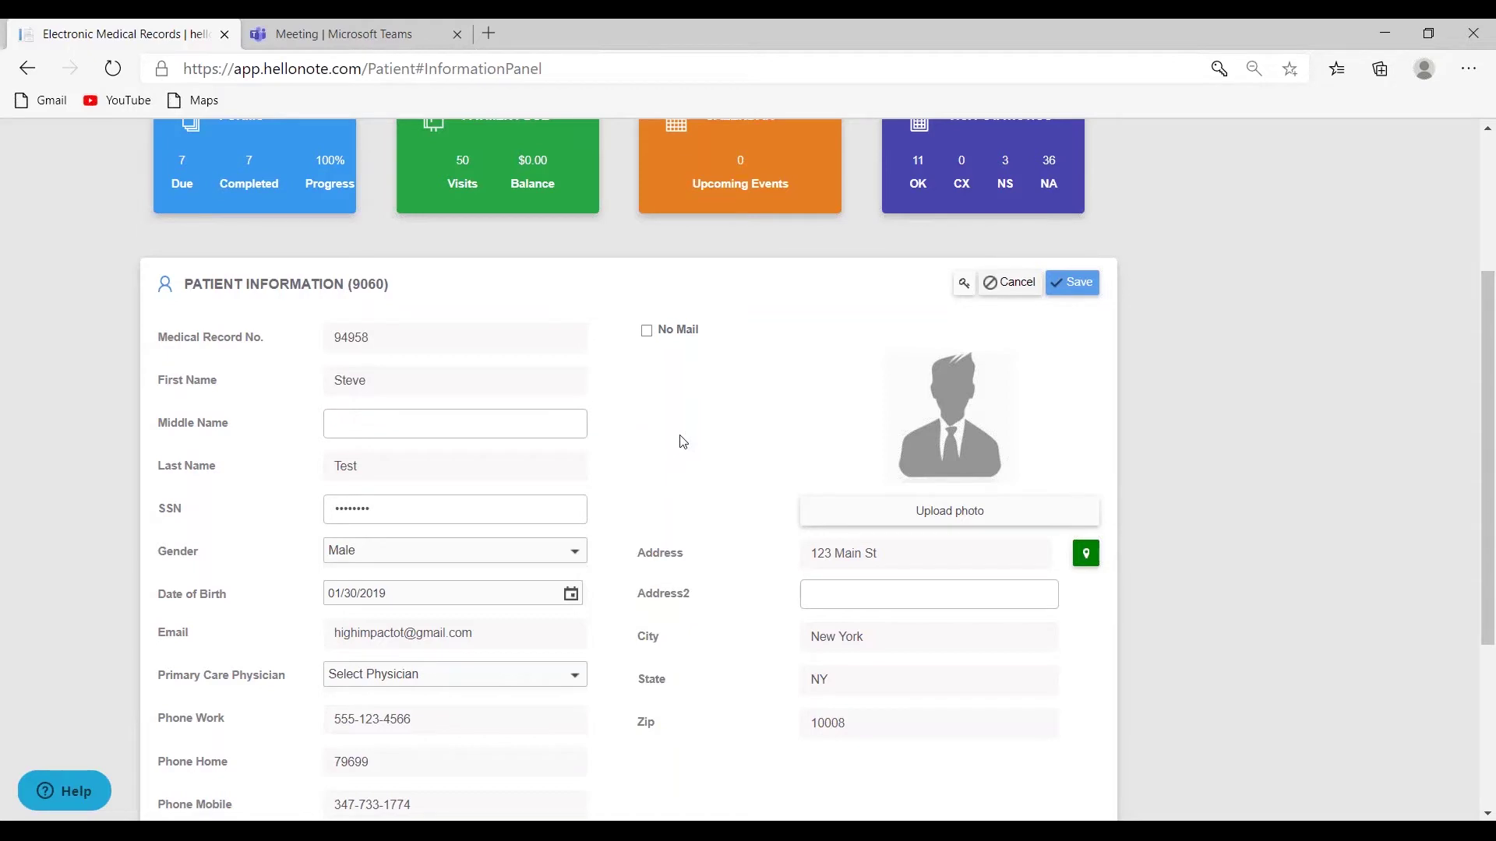
pyautogui.scroll(-2, 705, 565)
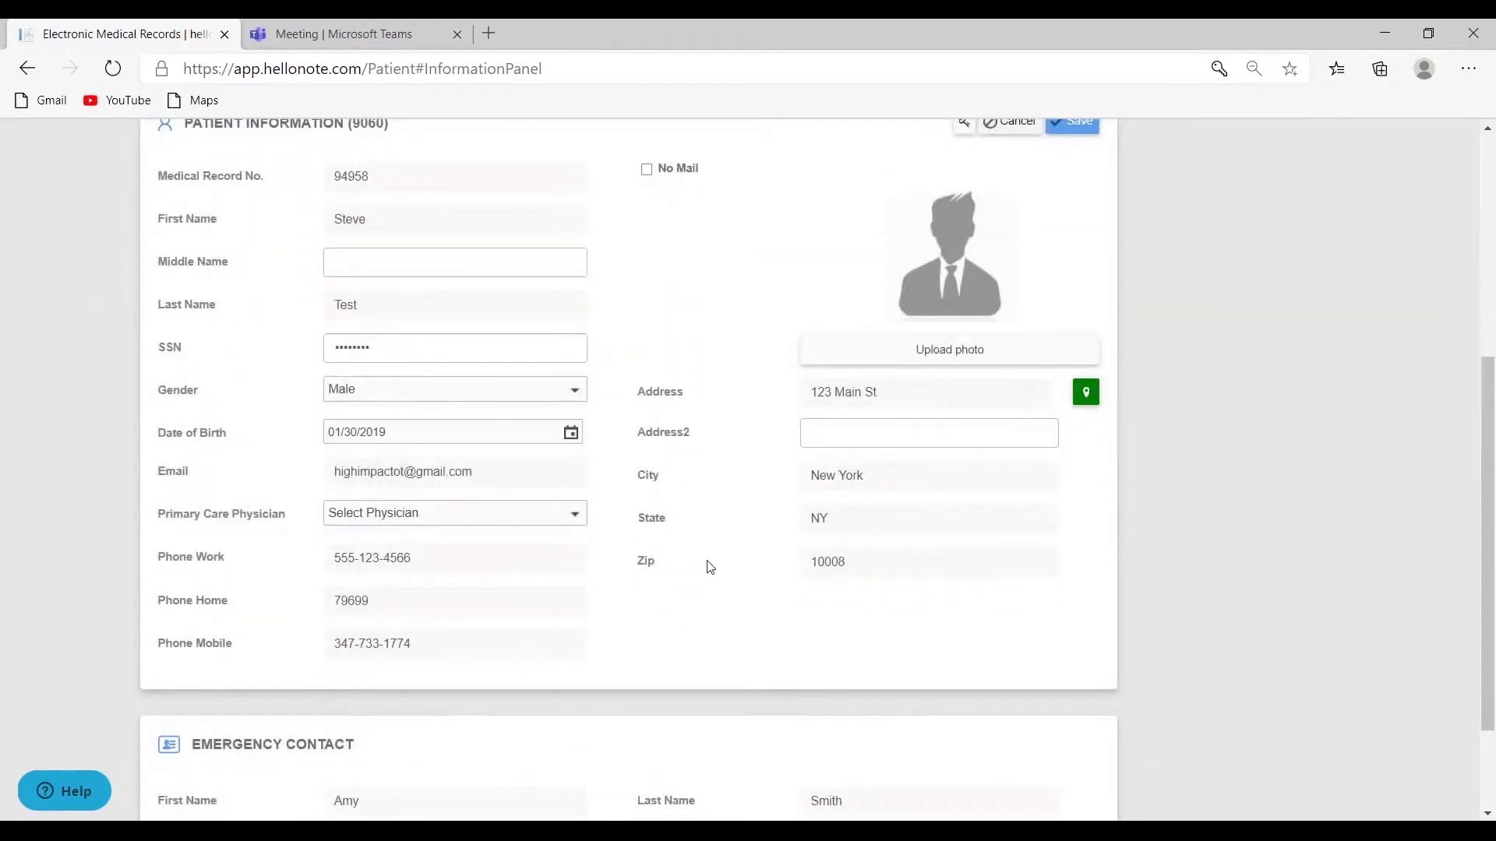
pyautogui.scroll(2, 709, 567)
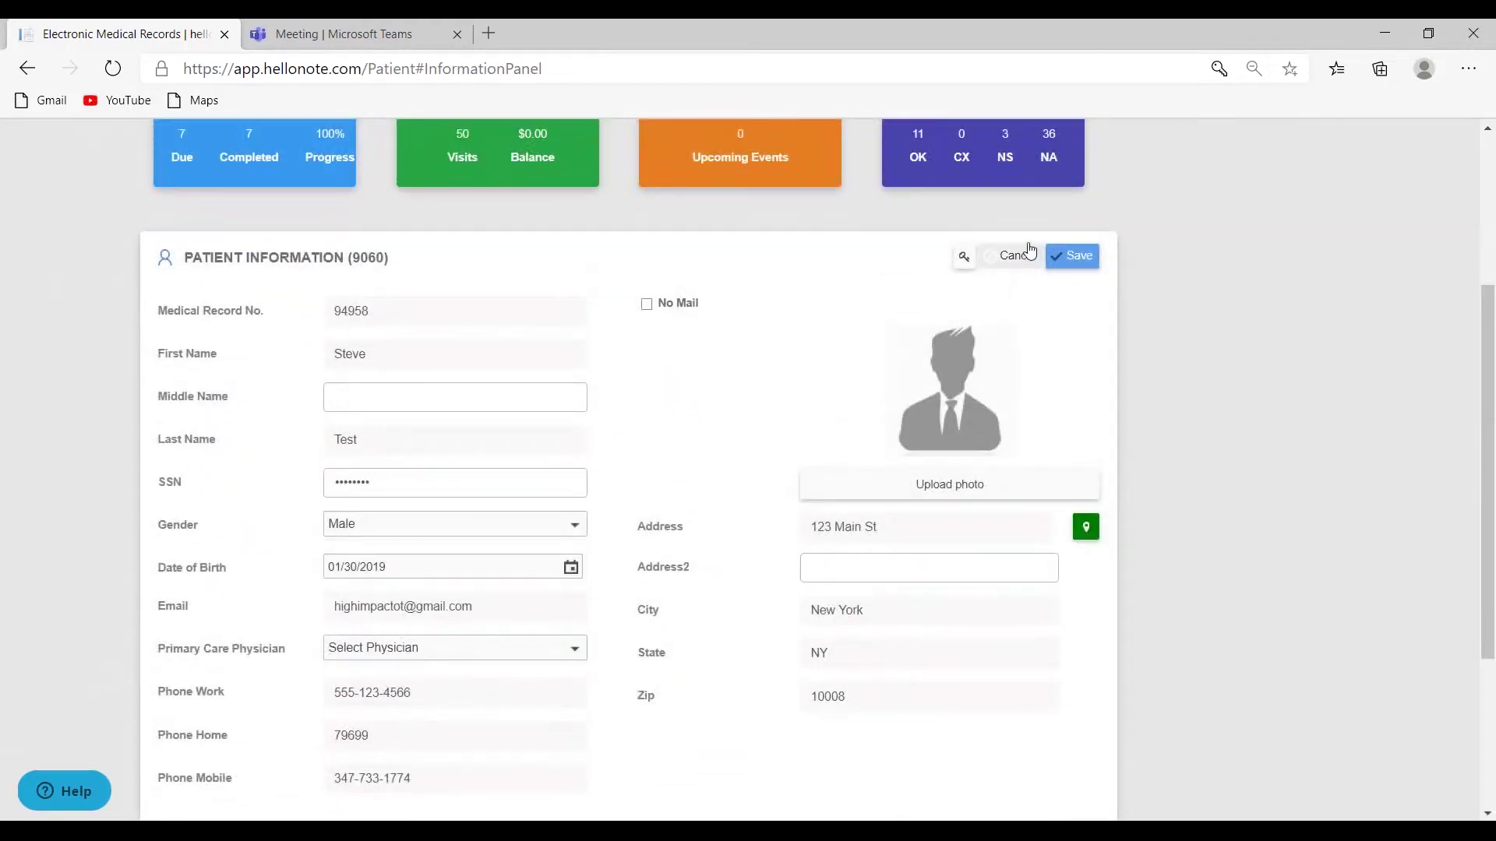
pyautogui.click(1028, 253)
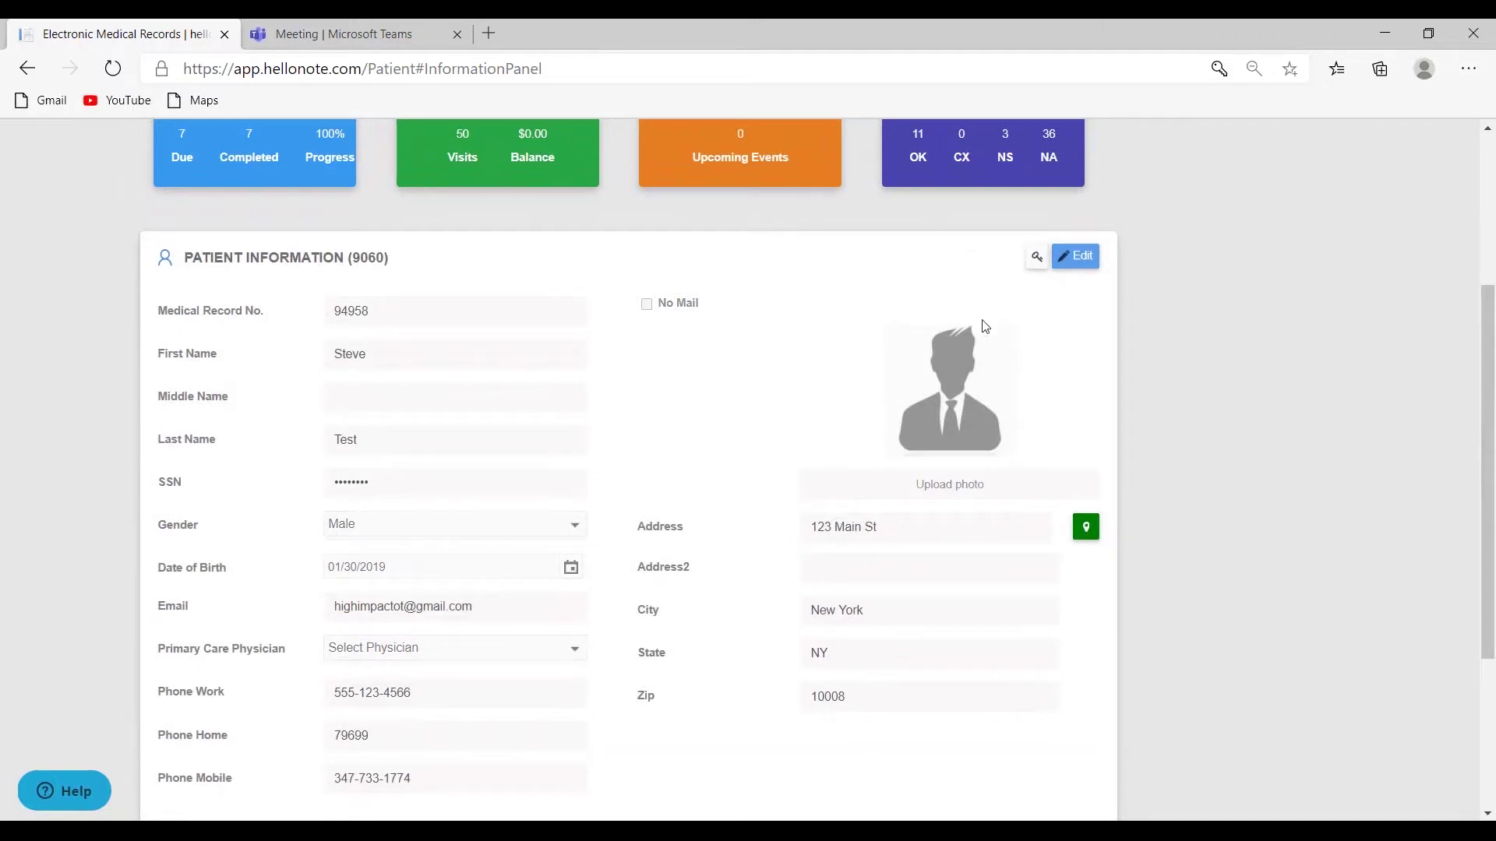
# Step: Look at the change-password form for the patient account and close it without submitting
pyautogui.click(1037, 259)
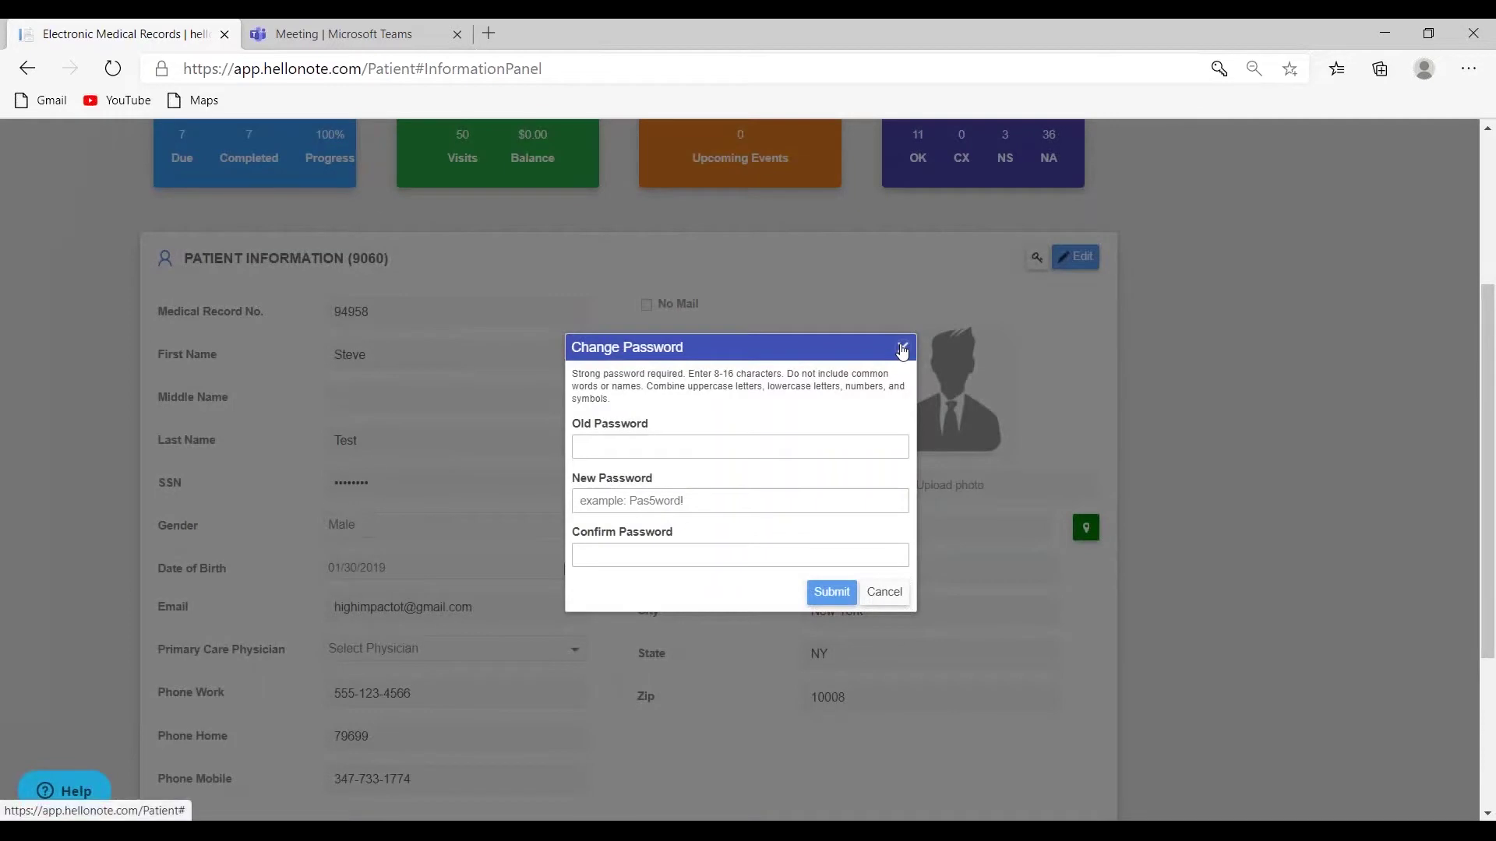
pyautogui.click(901, 344)
pyautogui.scroll(3, 765, 528)
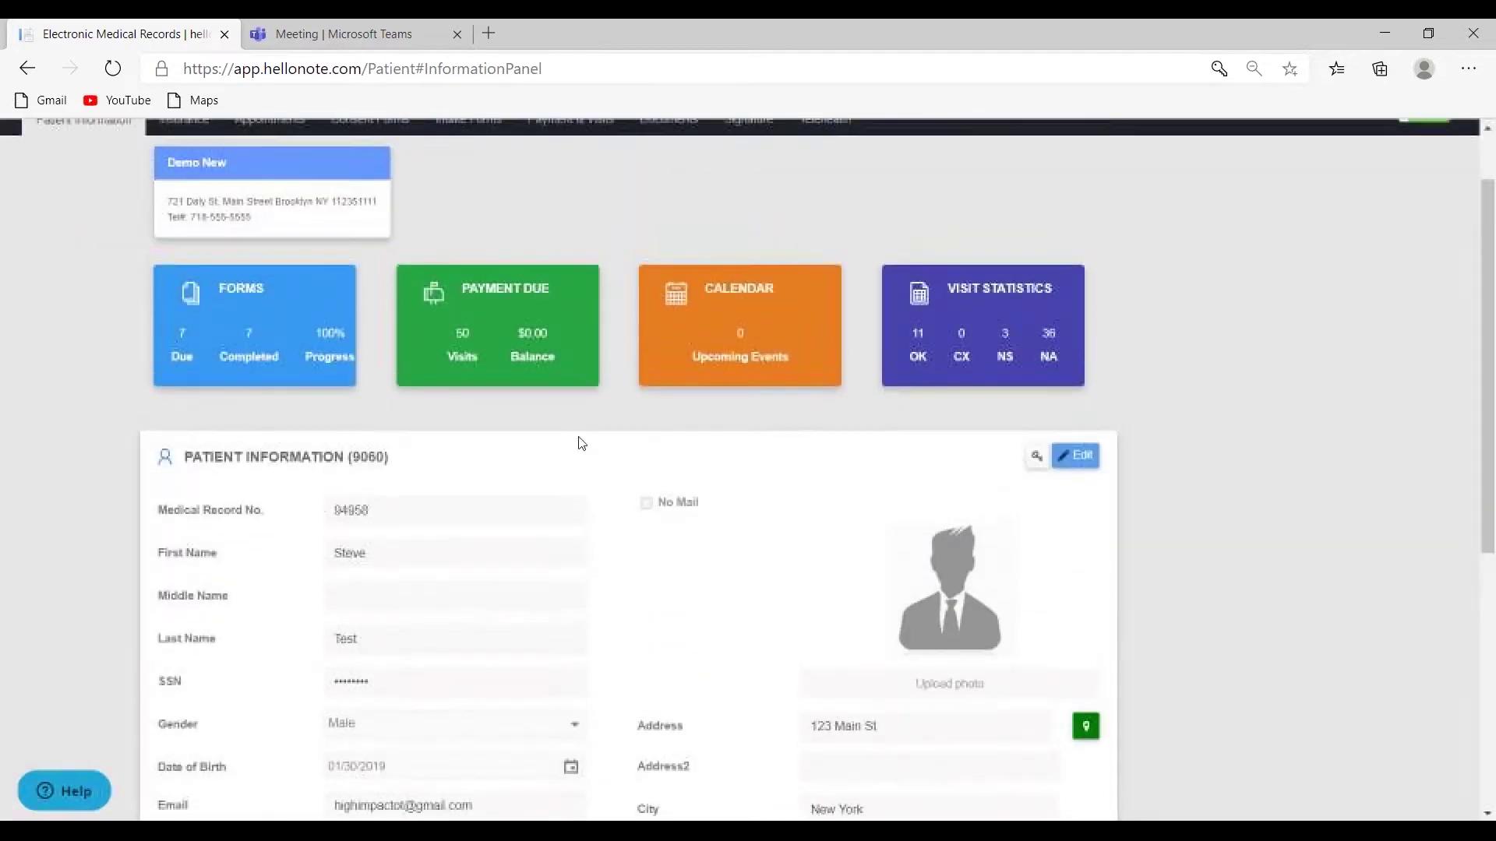
# Step: View the patient's primary, secondary and tertiary insurance information
pyautogui.click(187, 201)
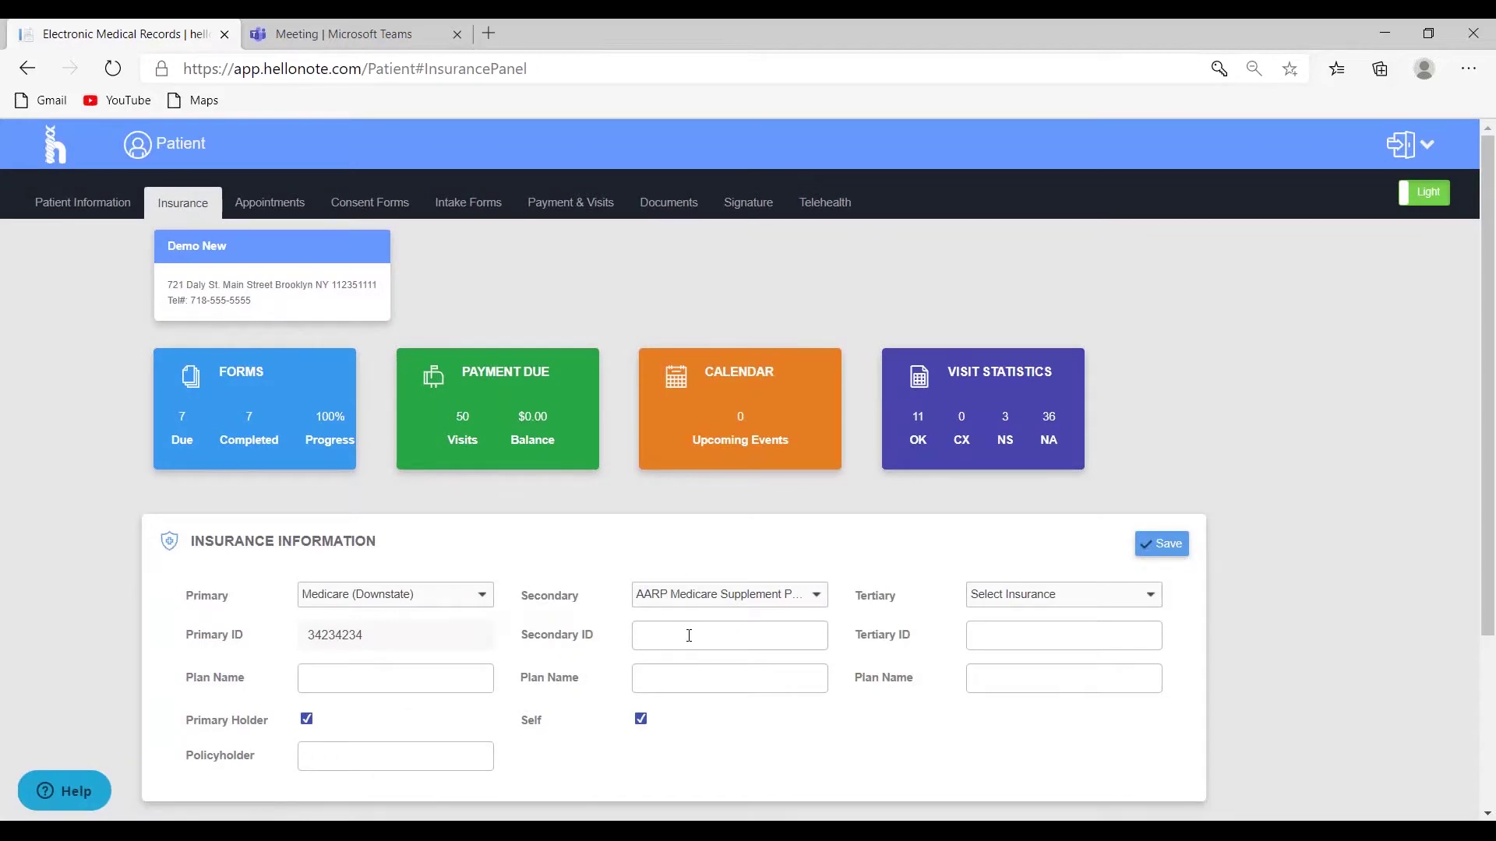
pyautogui.scroll(-2, 688, 631)
pyautogui.scroll(2, 740, 468)
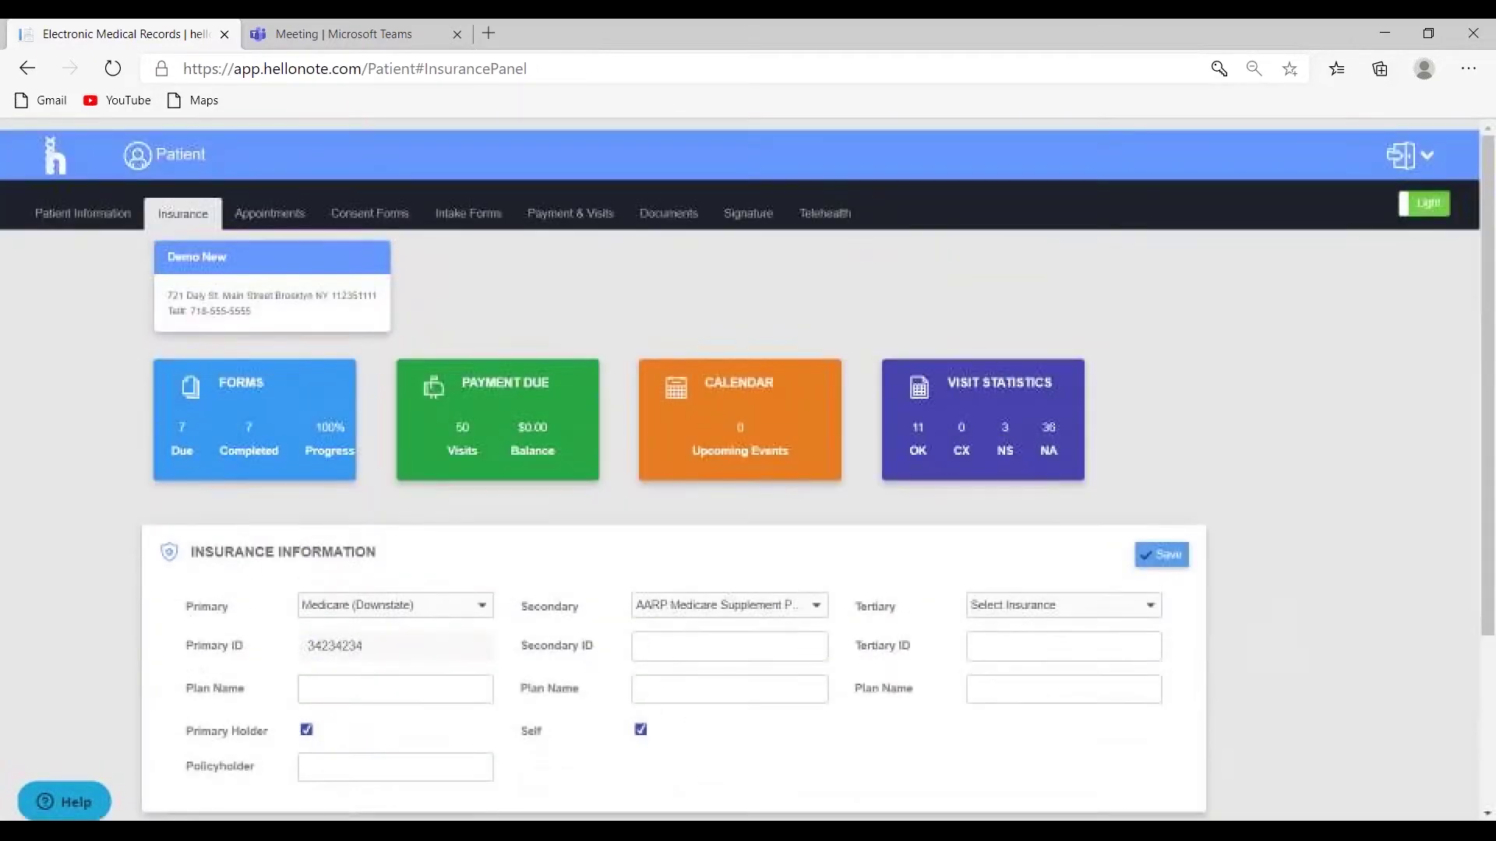
# Step: Start booking a patient appointment with the first listed PTA provider and the visit type Evaluation
pyautogui.click(284, 205)
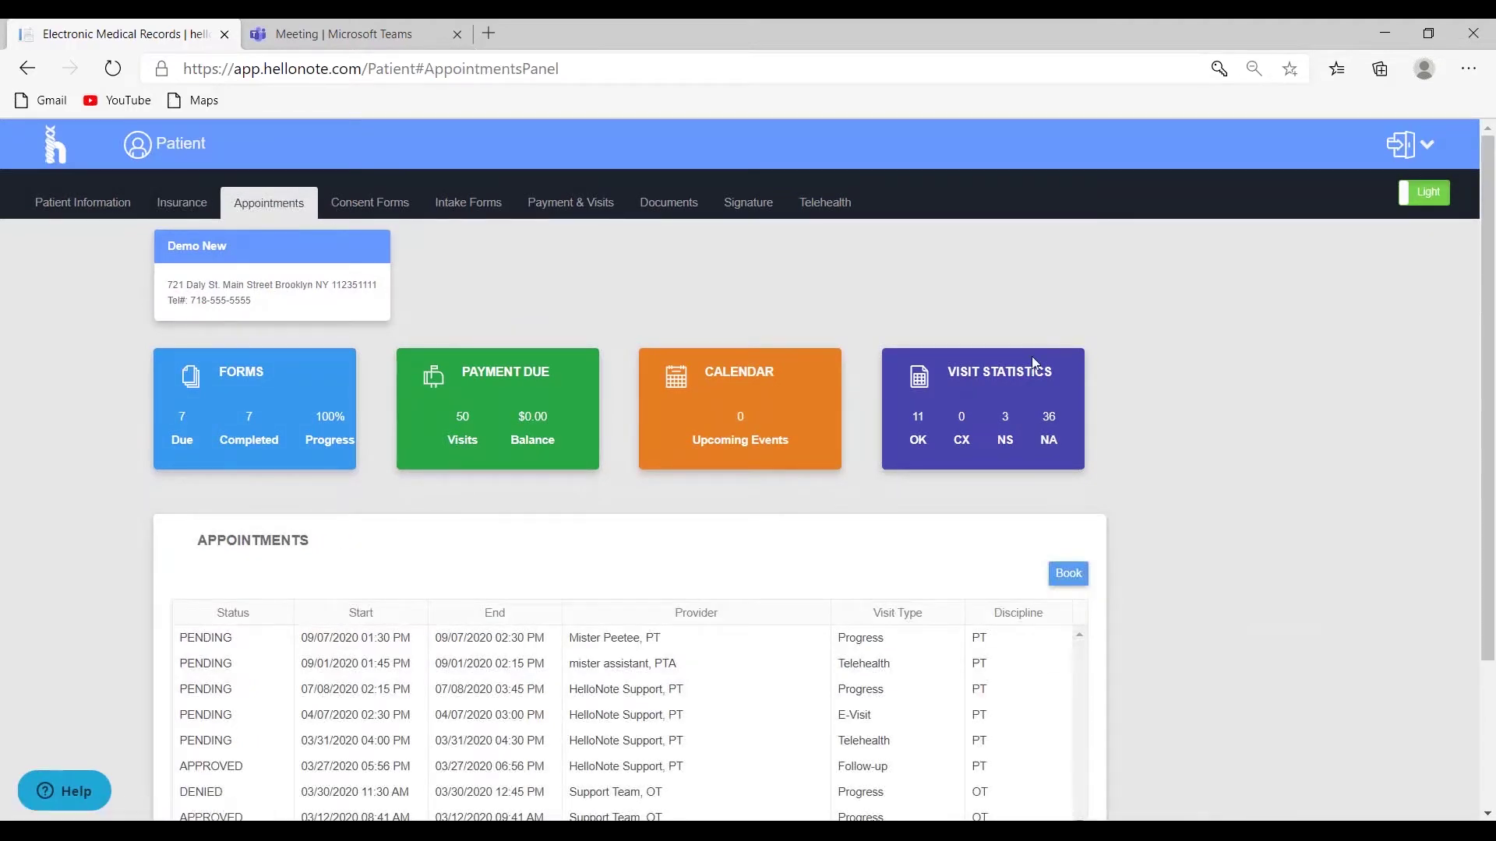
pyautogui.scroll(-2, 1033, 360)
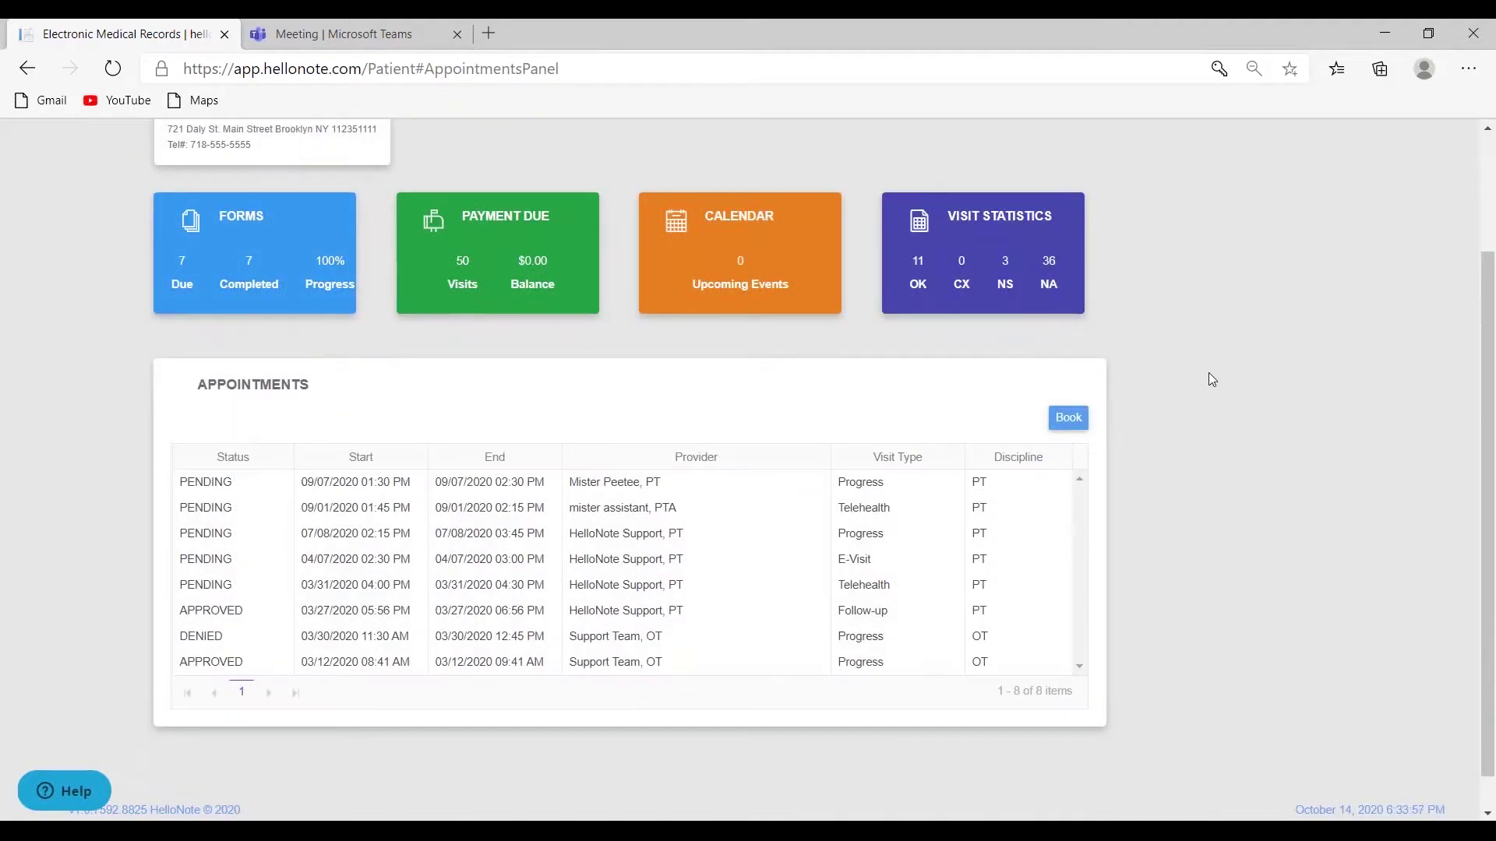
pyautogui.scroll(1, 1208, 373)
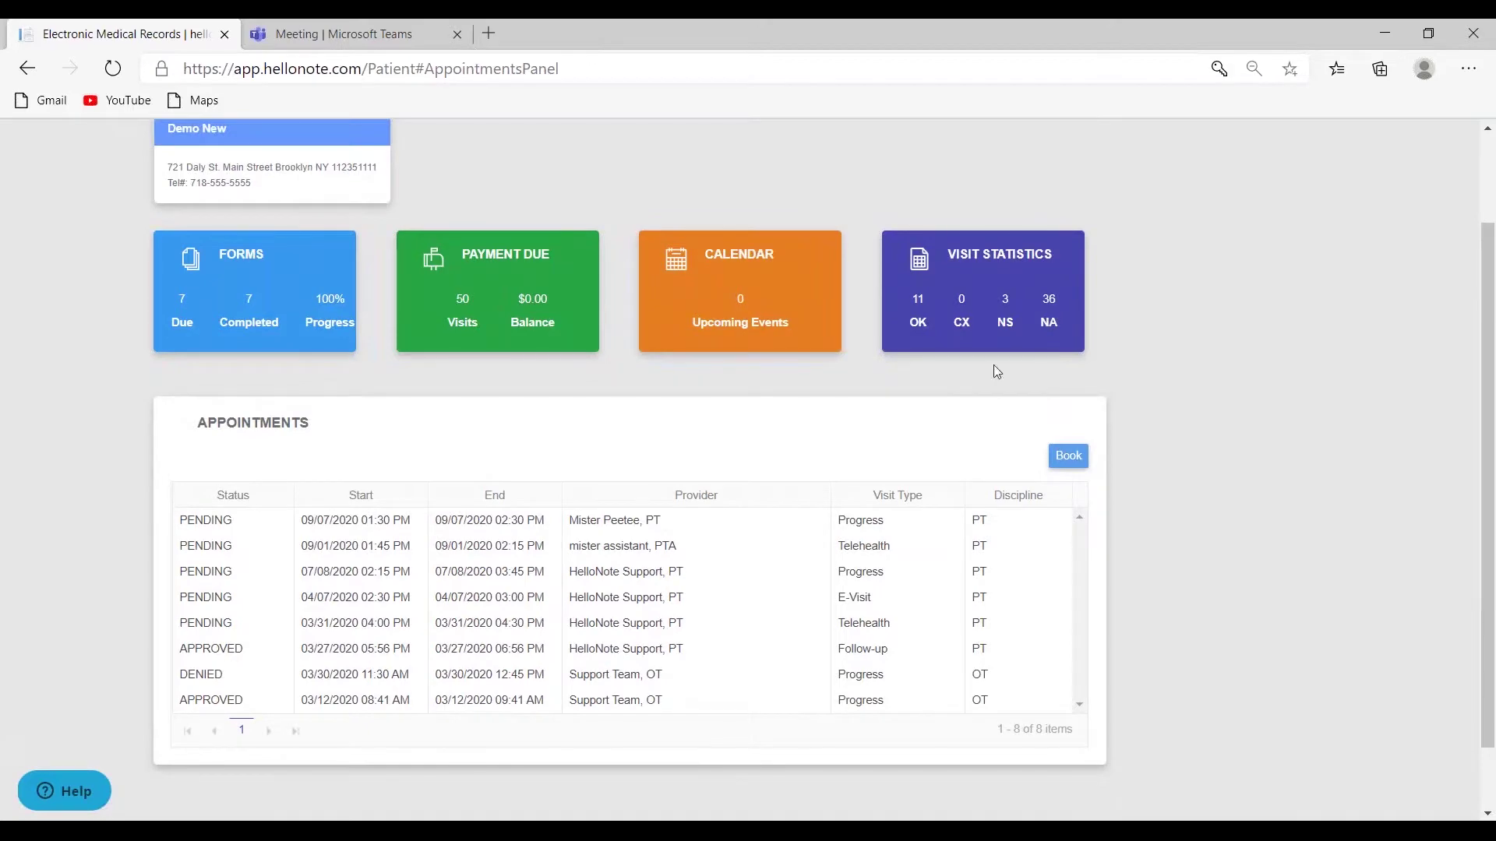
pyautogui.click(1068, 461)
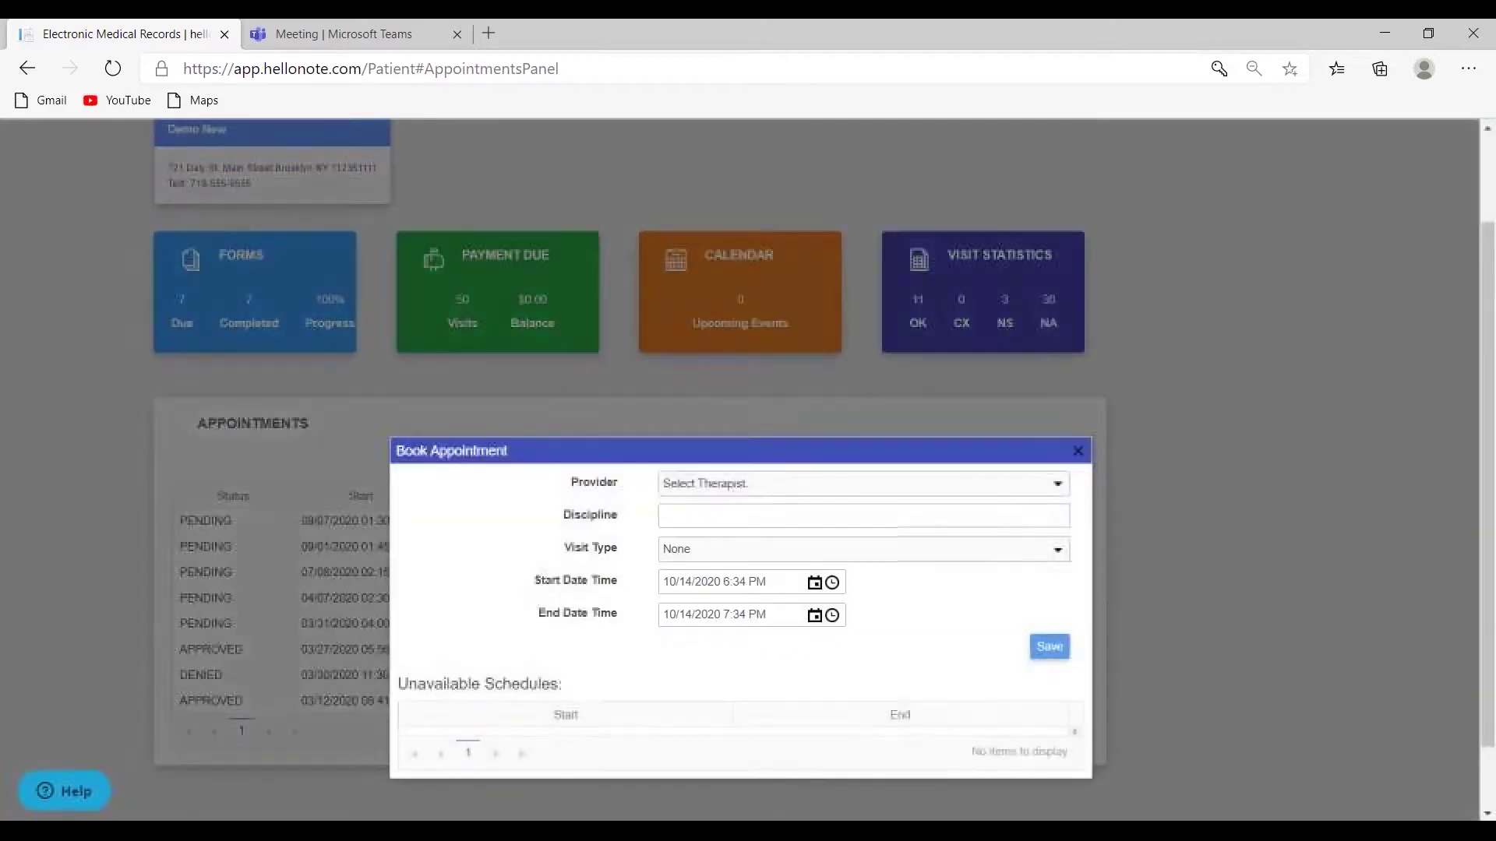
pyautogui.scroll(-1, 788, 658)
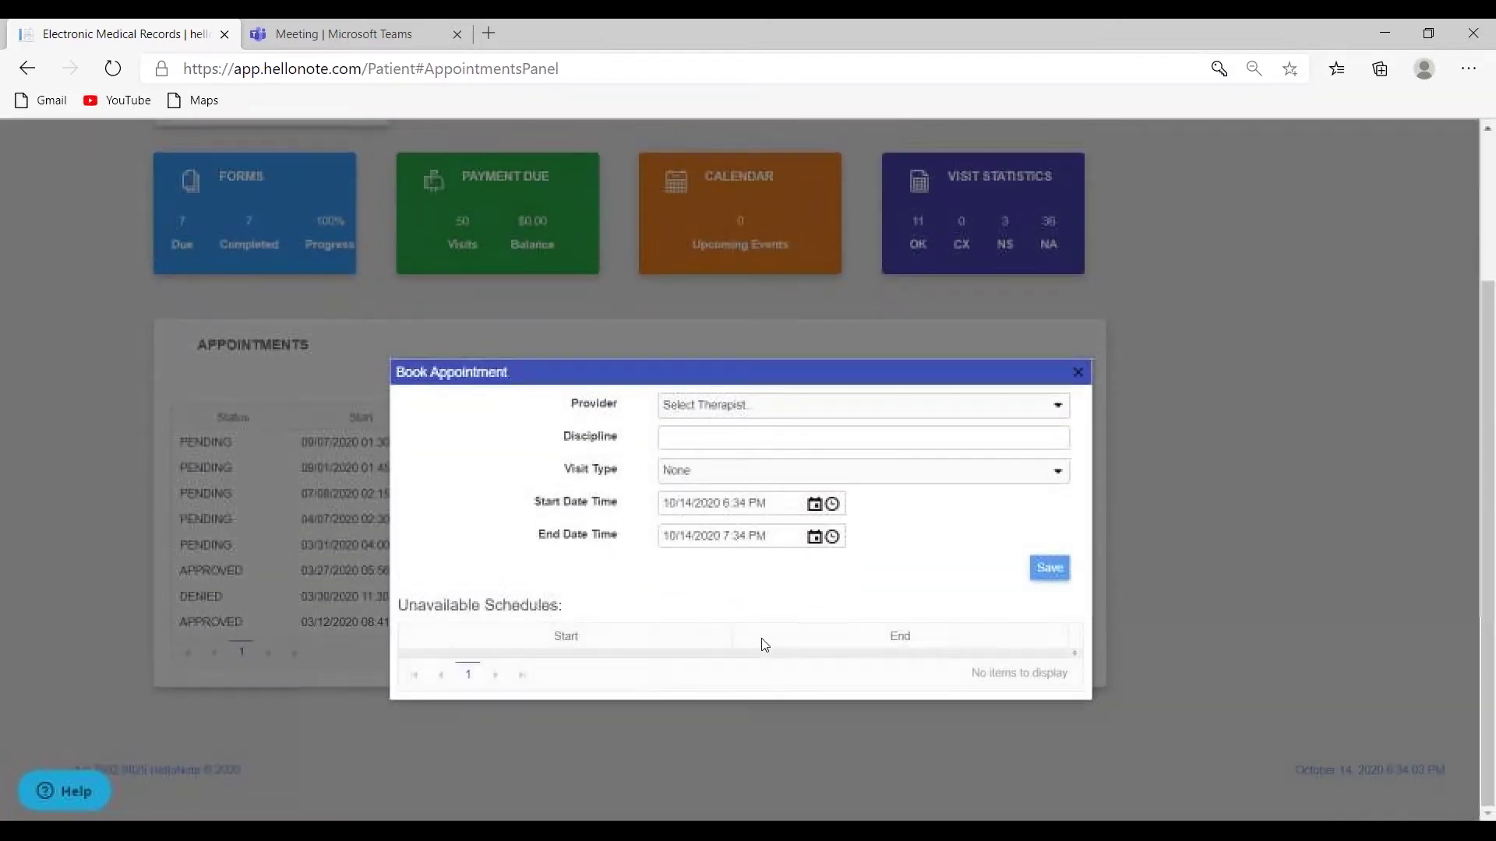
pyautogui.click(738, 406)
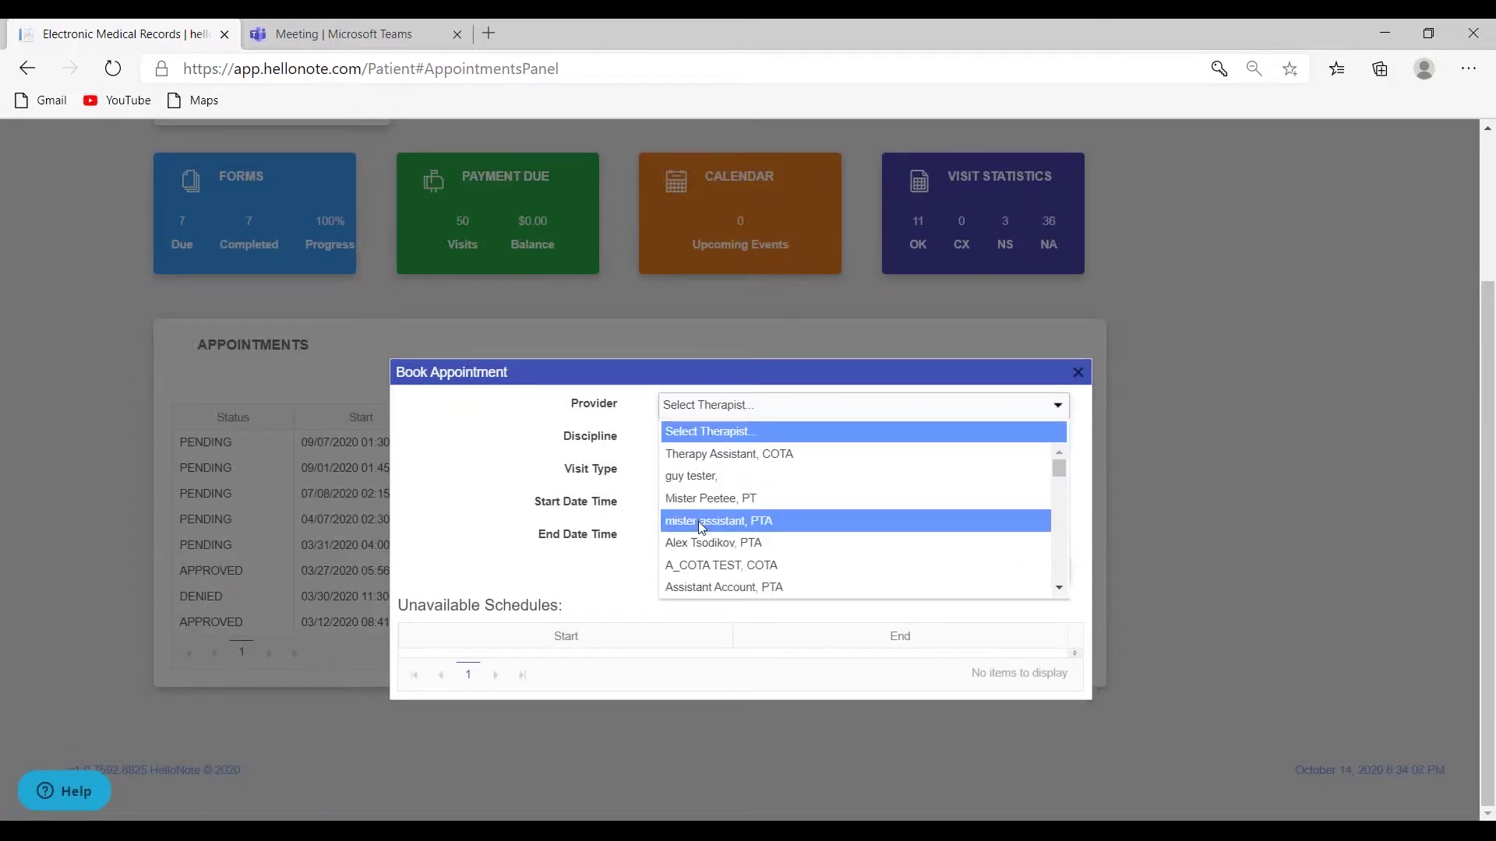
pyautogui.click(701, 521)
pyautogui.click(696, 472)
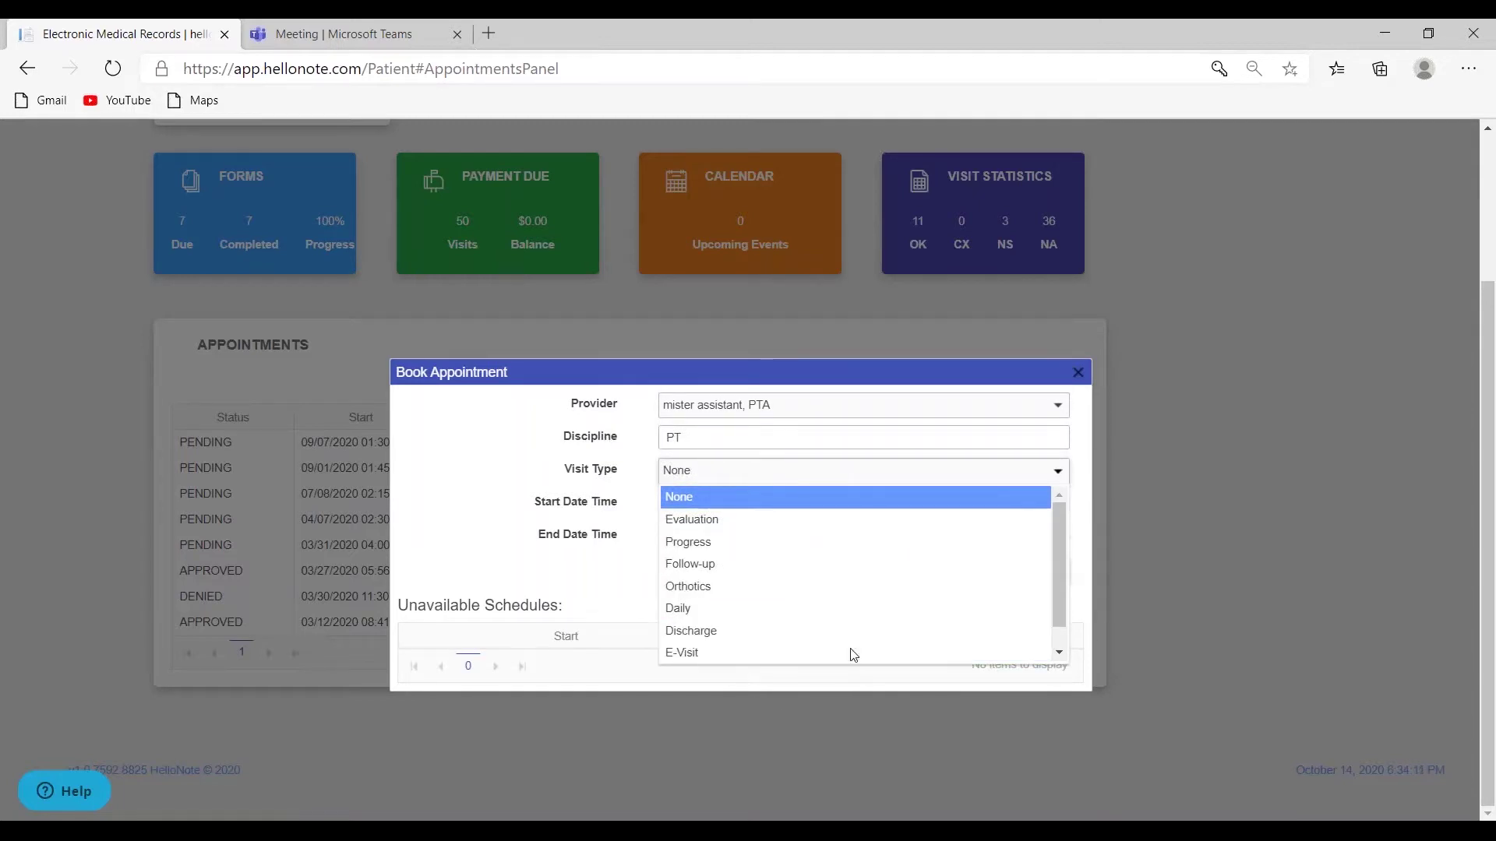
pyautogui.click(770, 521)
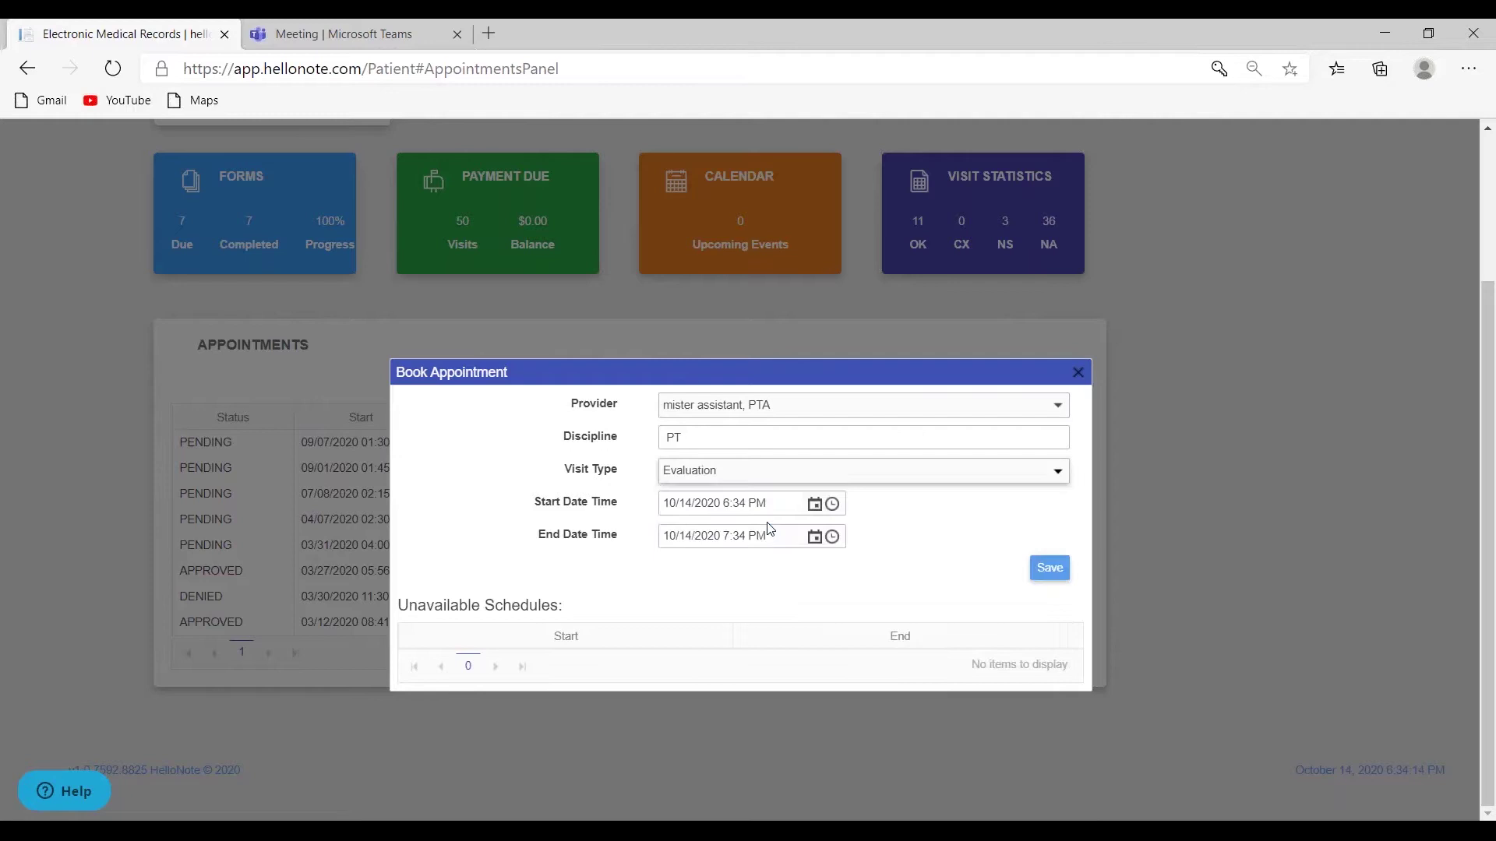
# Step: Set the appointment's start and end dates to 10/29/2020, then save and confirm the booking
pyautogui.click(818, 504)
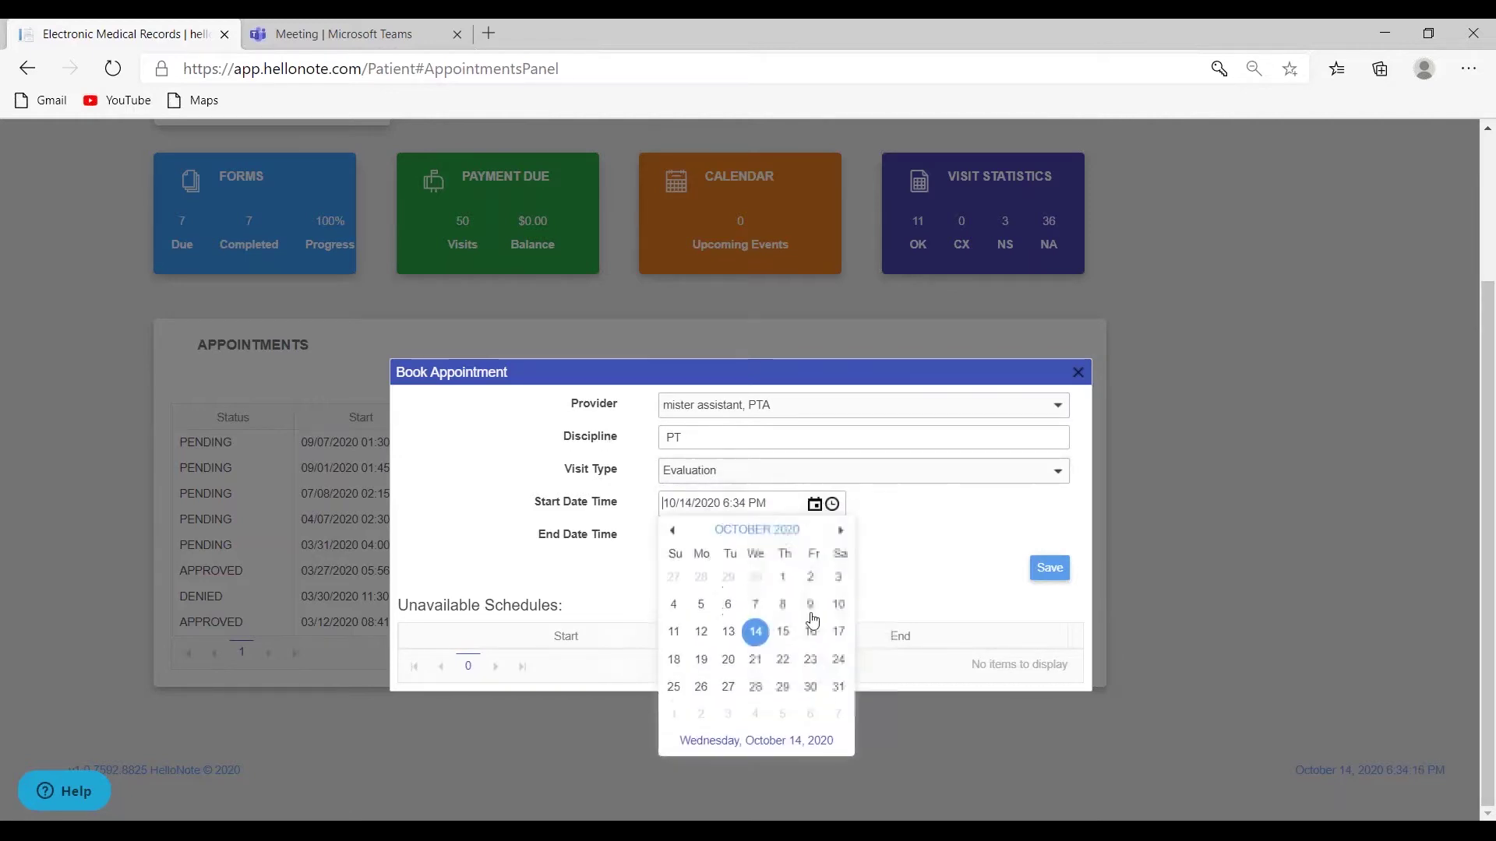
pyautogui.click(786, 689)
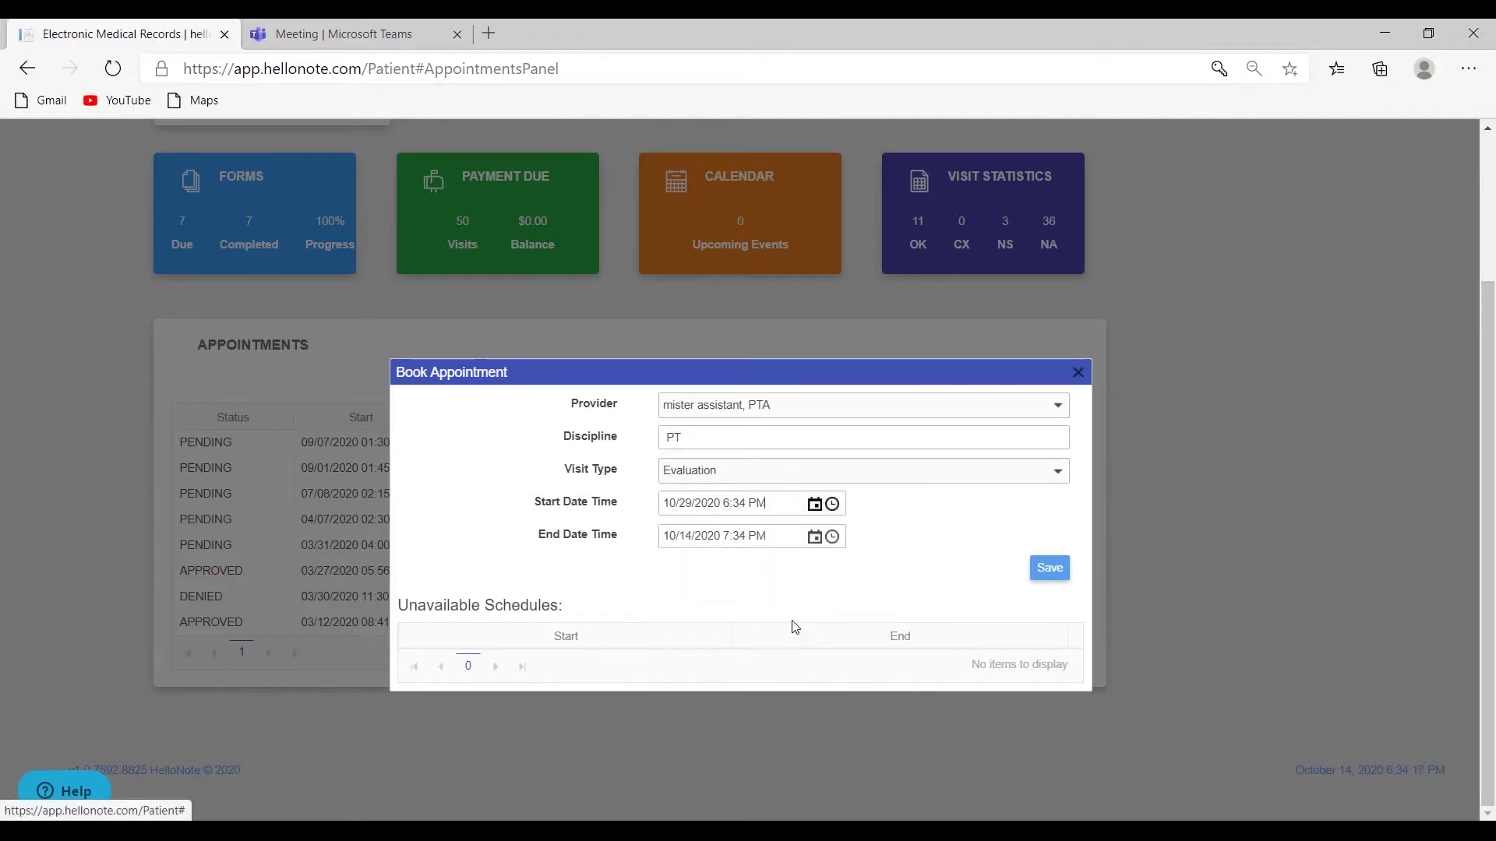
pyautogui.click(814, 536)
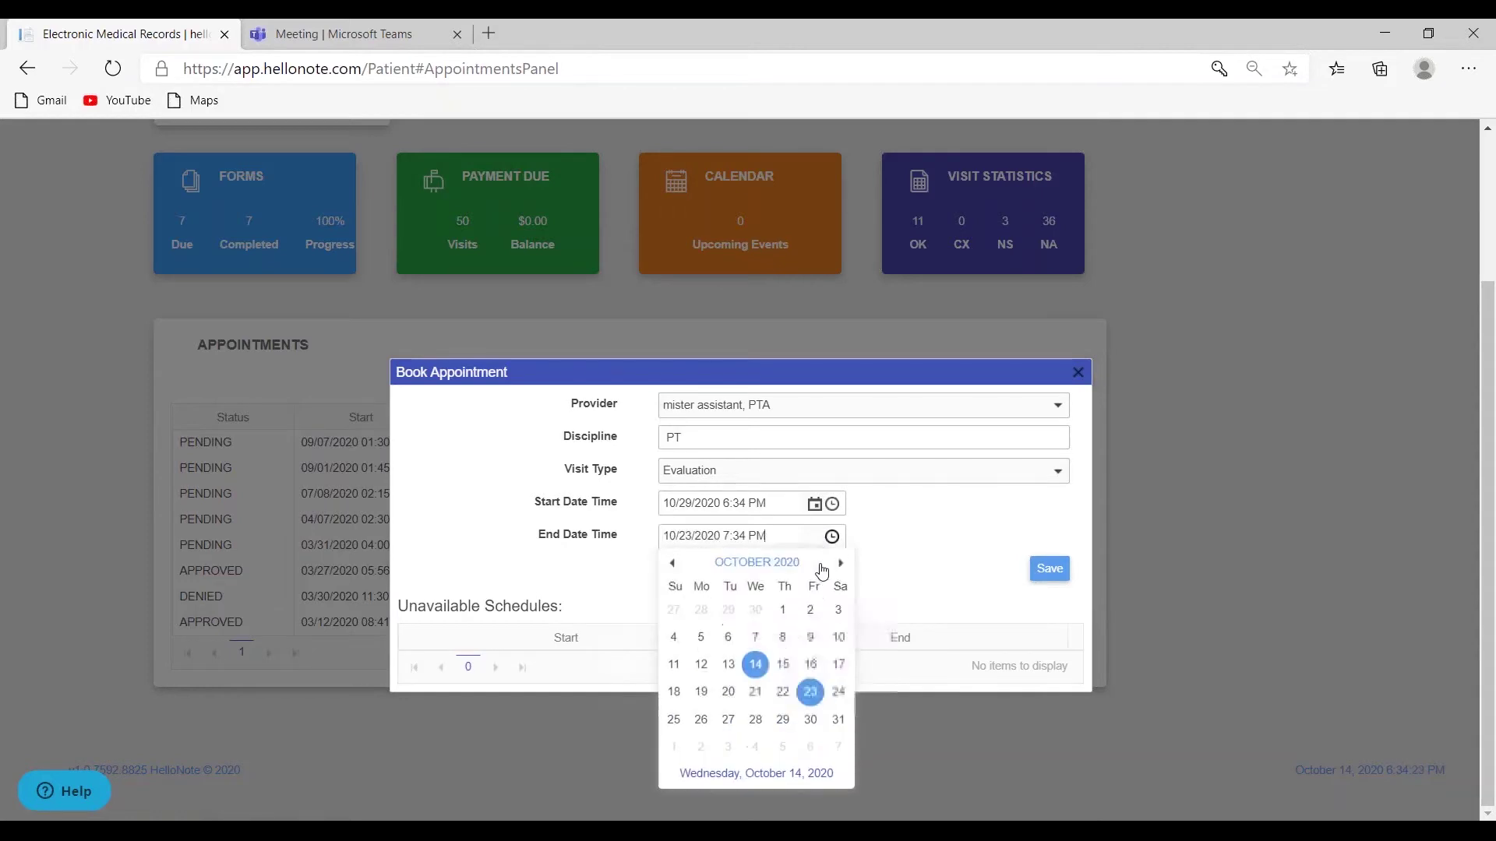
pyautogui.click(782, 719)
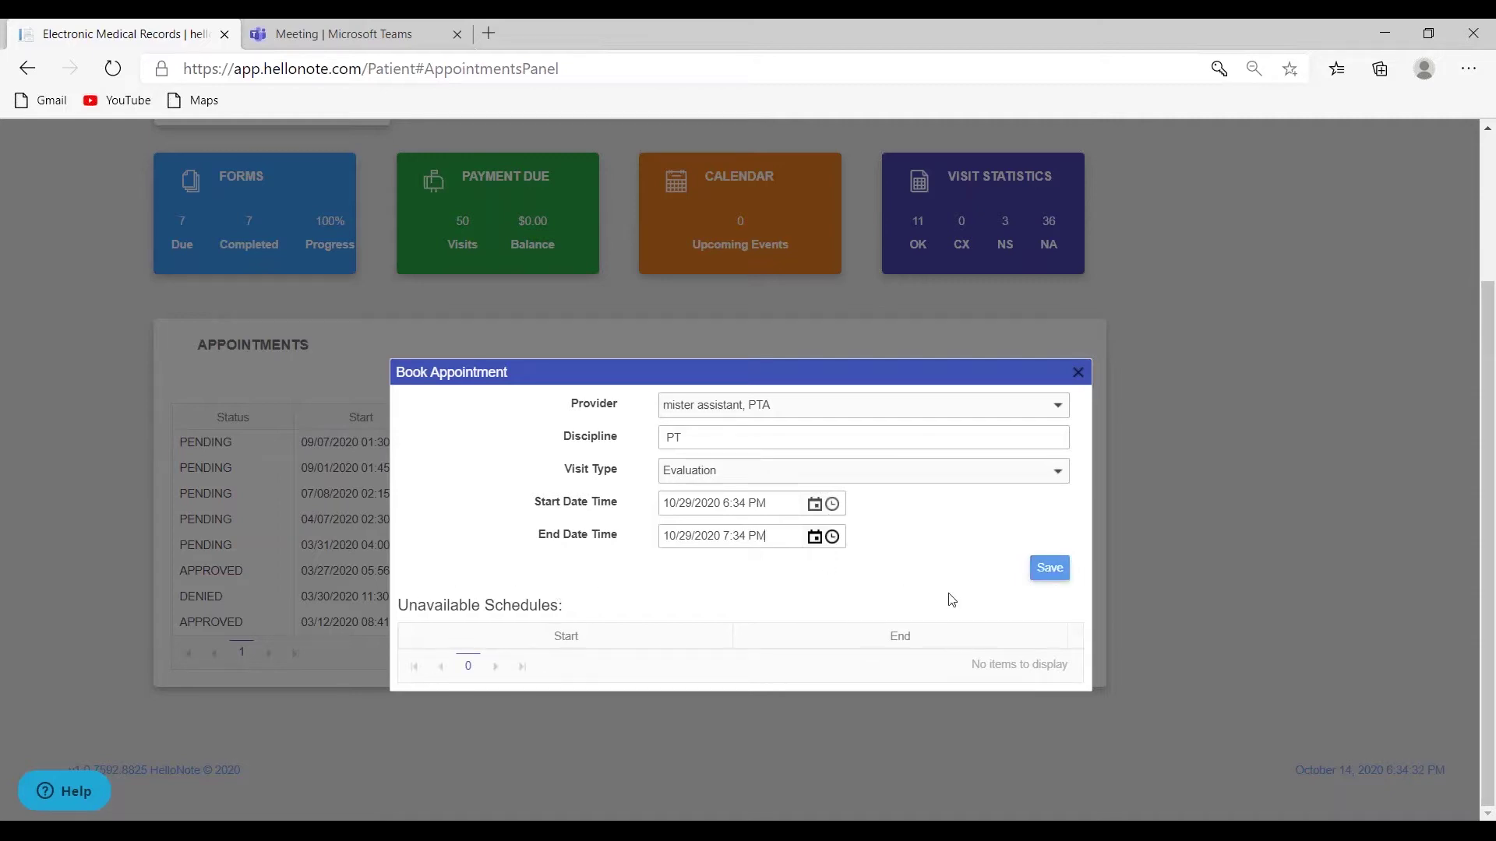
pyautogui.click(1050, 569)
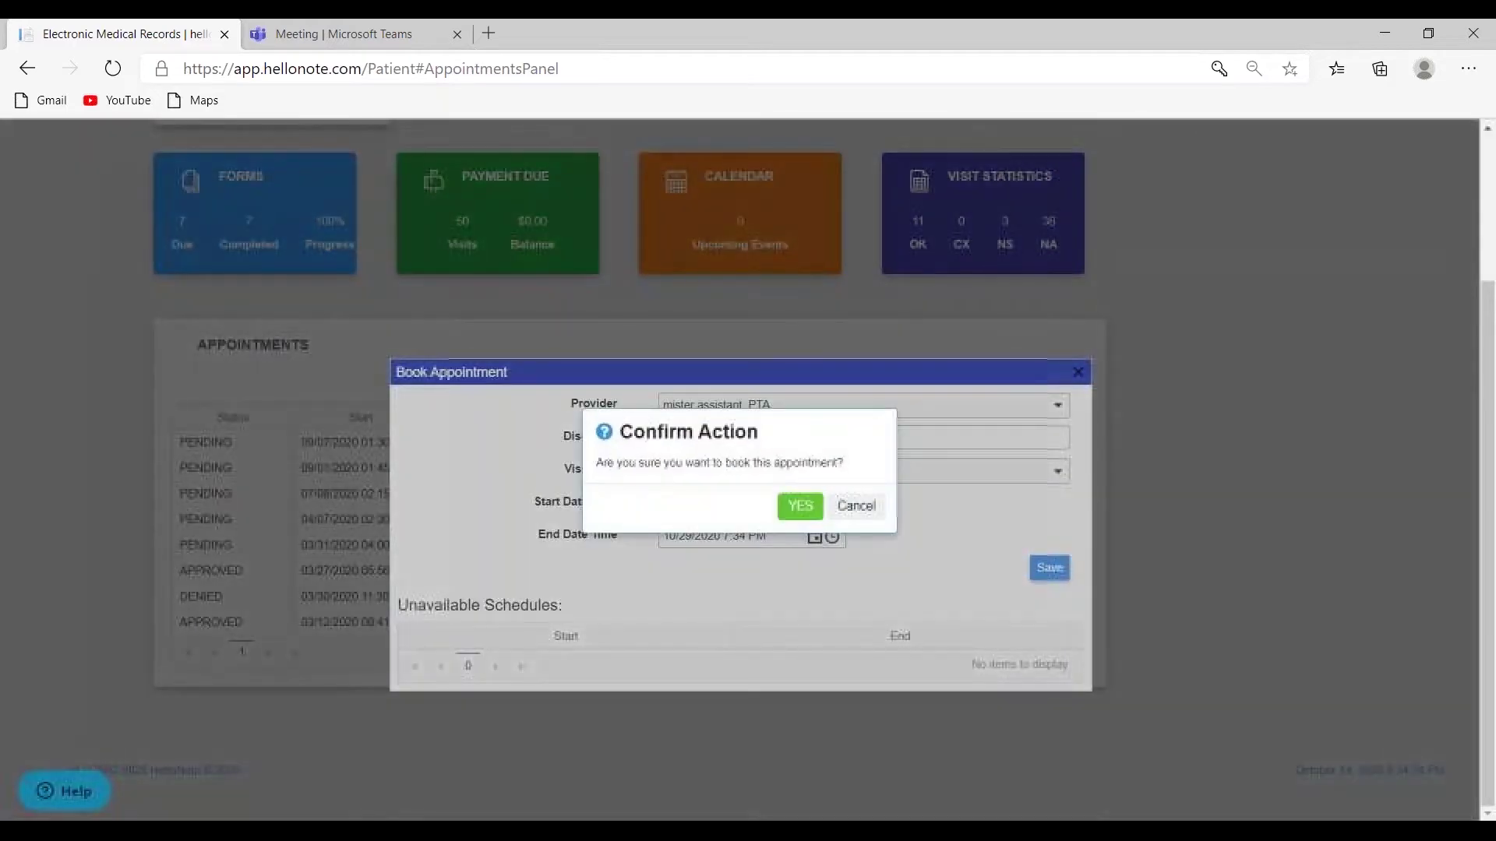
pyautogui.click(800, 507)
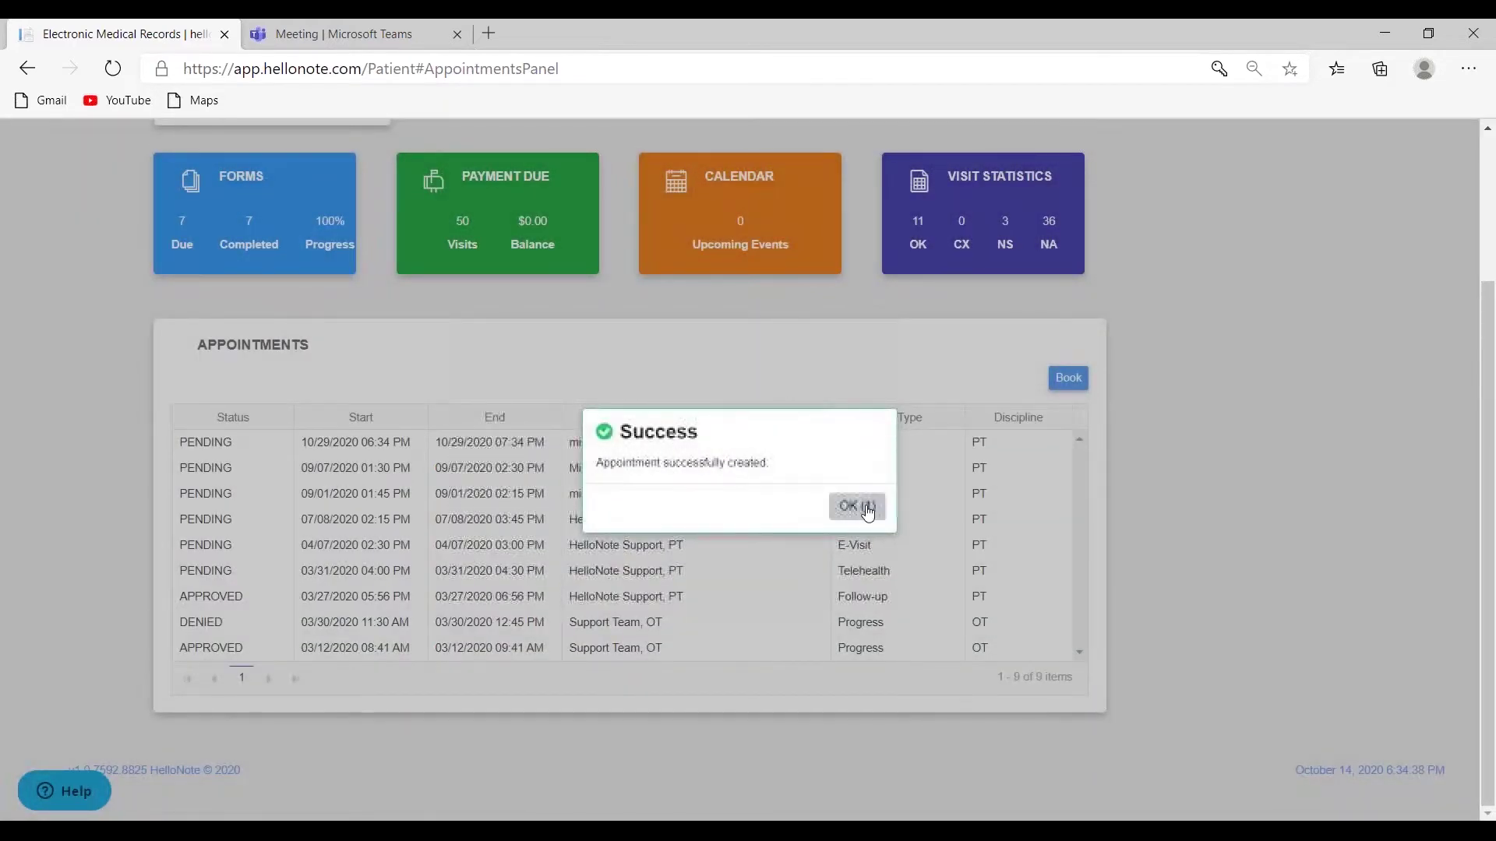
pyautogui.click(867, 510)
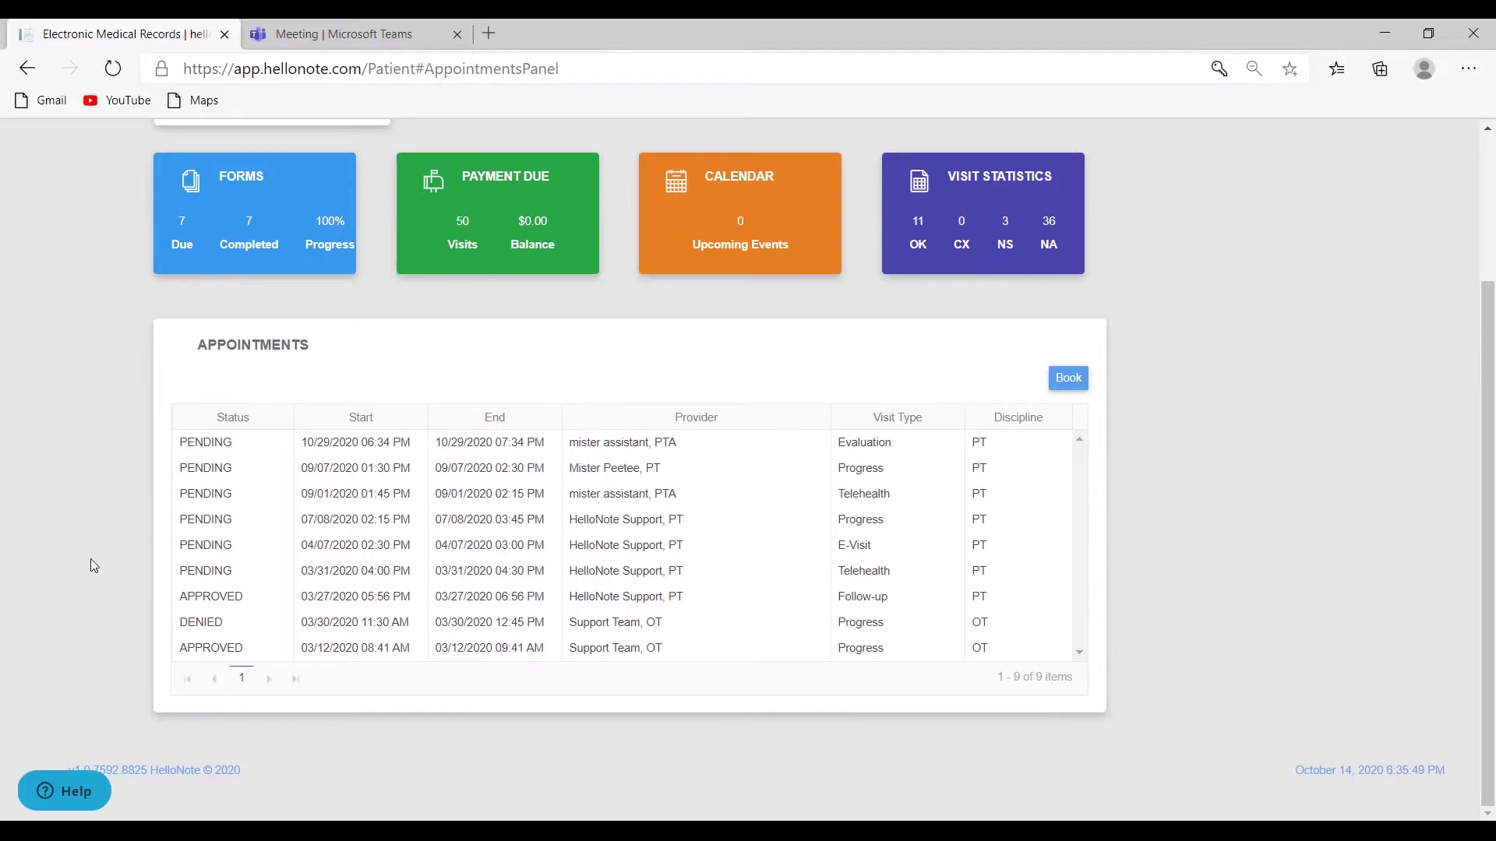
# Step: Open the patient's consent forms and choose the HIPAA Acknowledgement & Consent form type
pyautogui.scroll(-1, 299, 609)
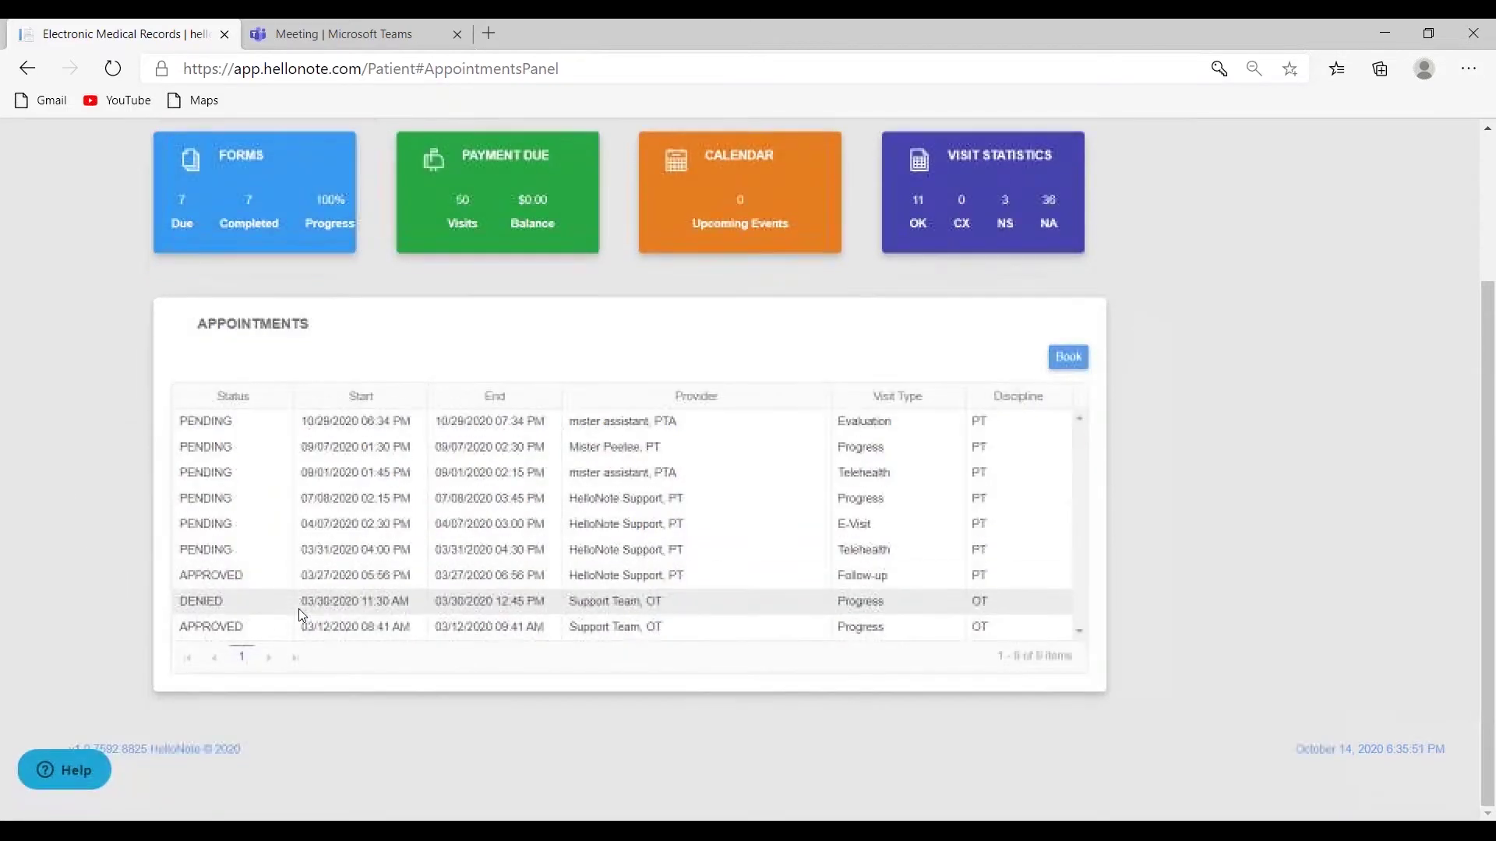
pyautogui.scroll(1, 302, 615)
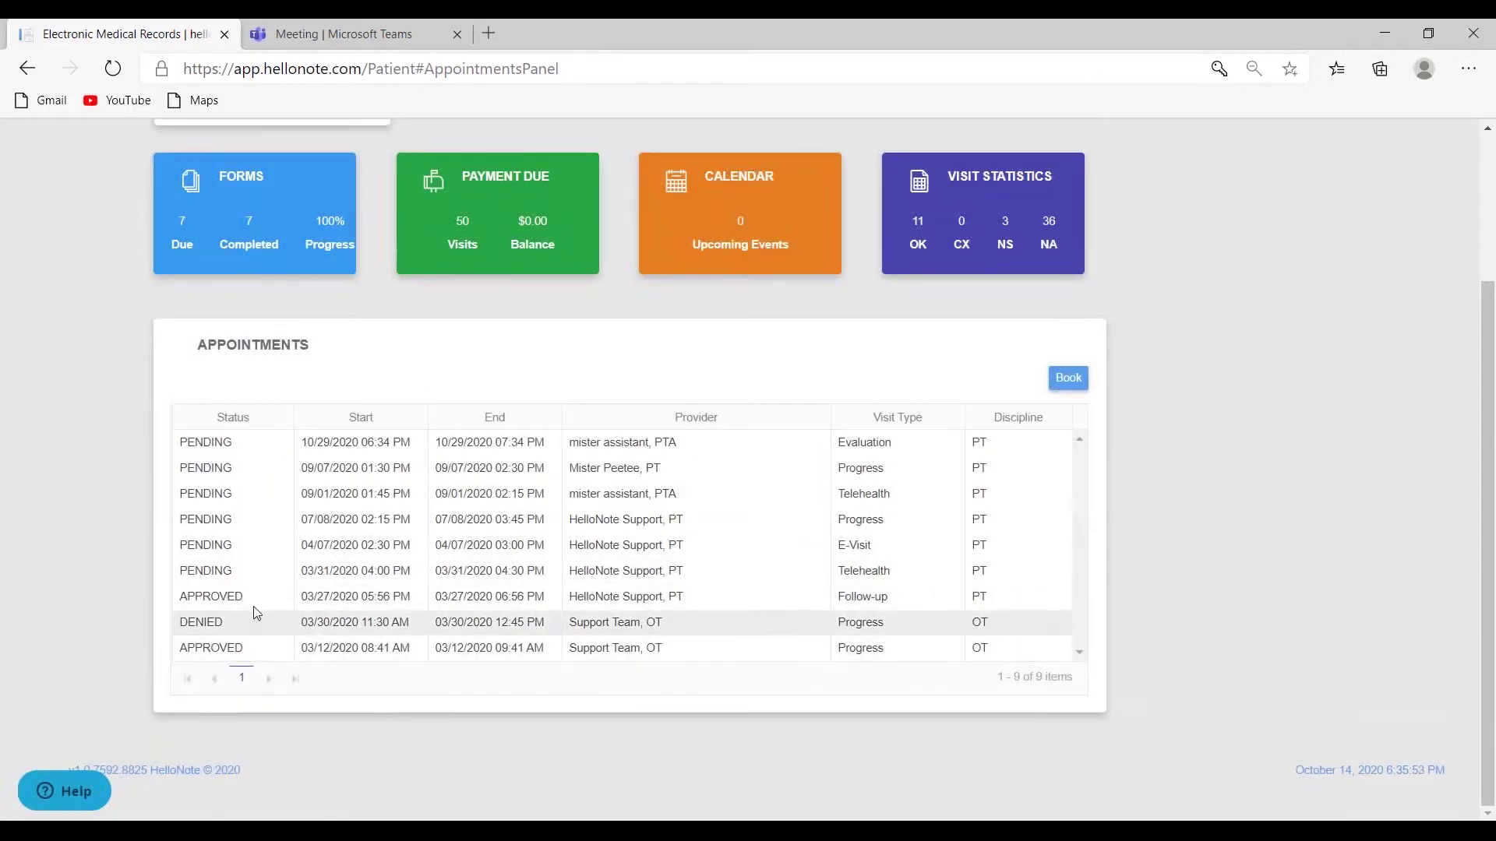
pyautogui.scroll(3, 87, 494)
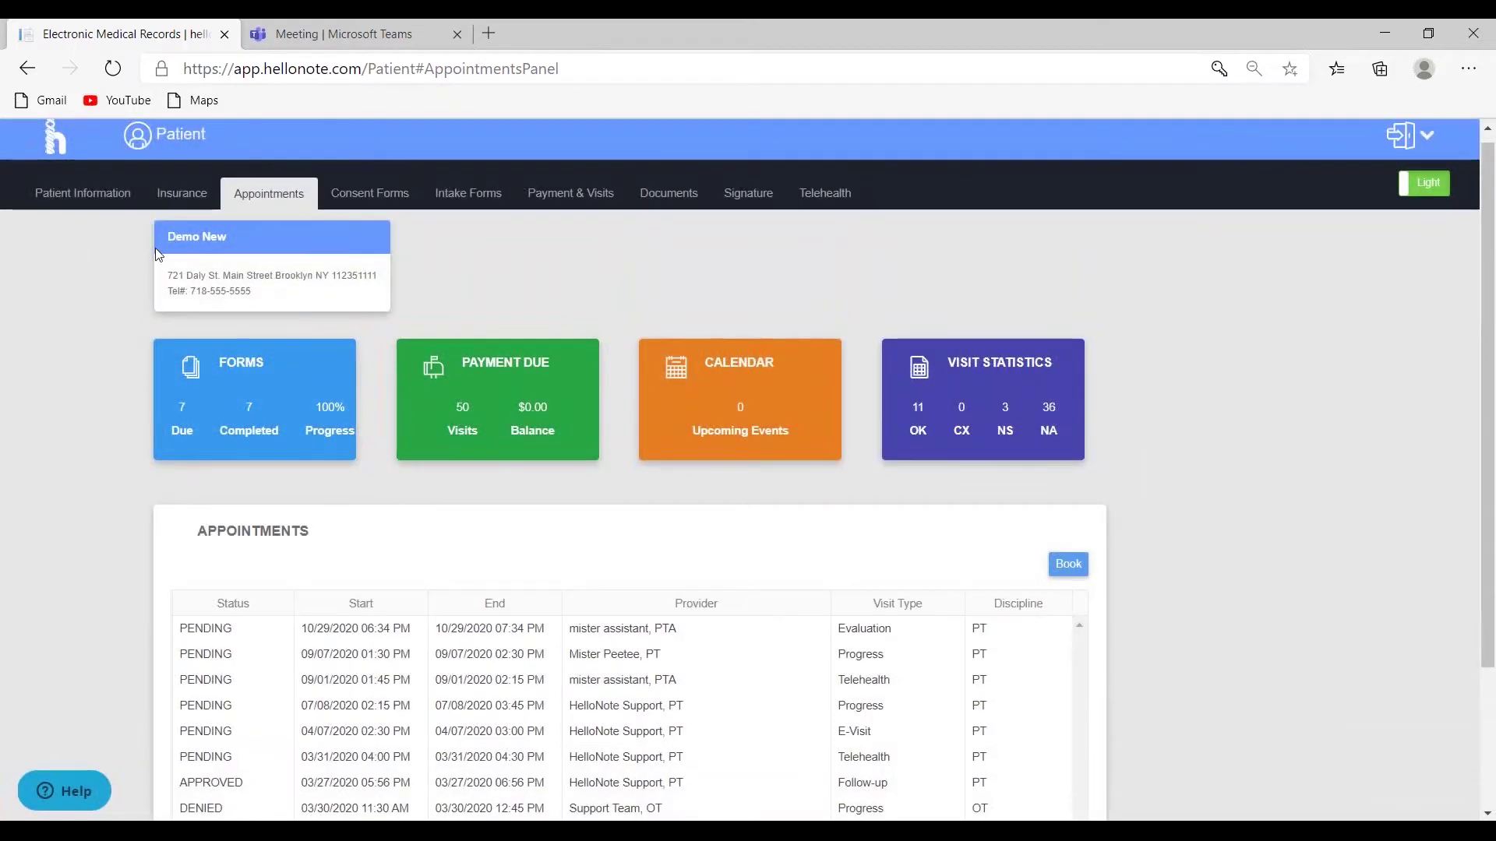
pyautogui.click(385, 202)
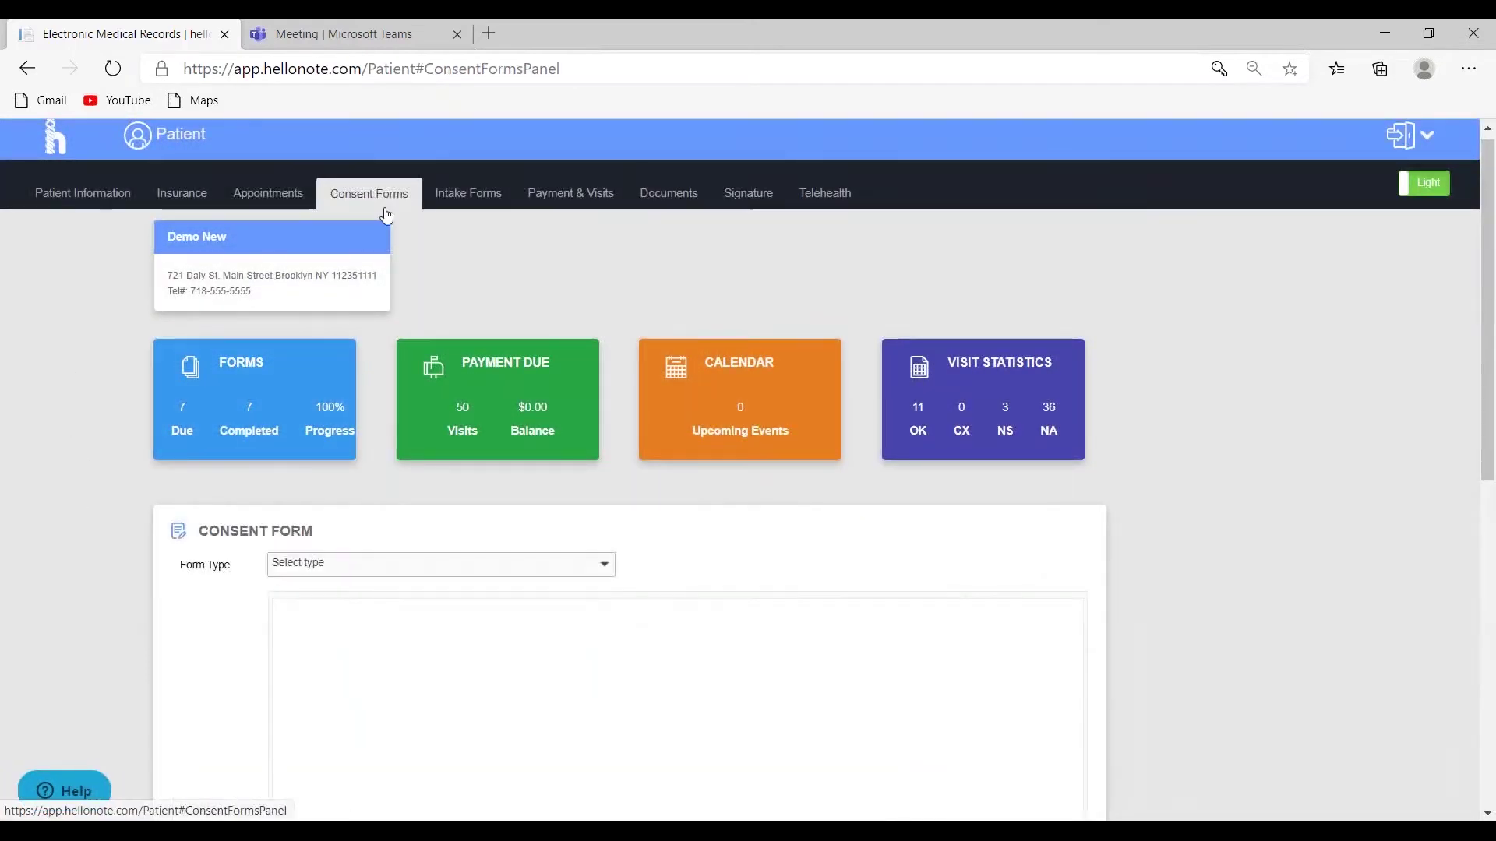
pyautogui.scroll(-3, 563, 335)
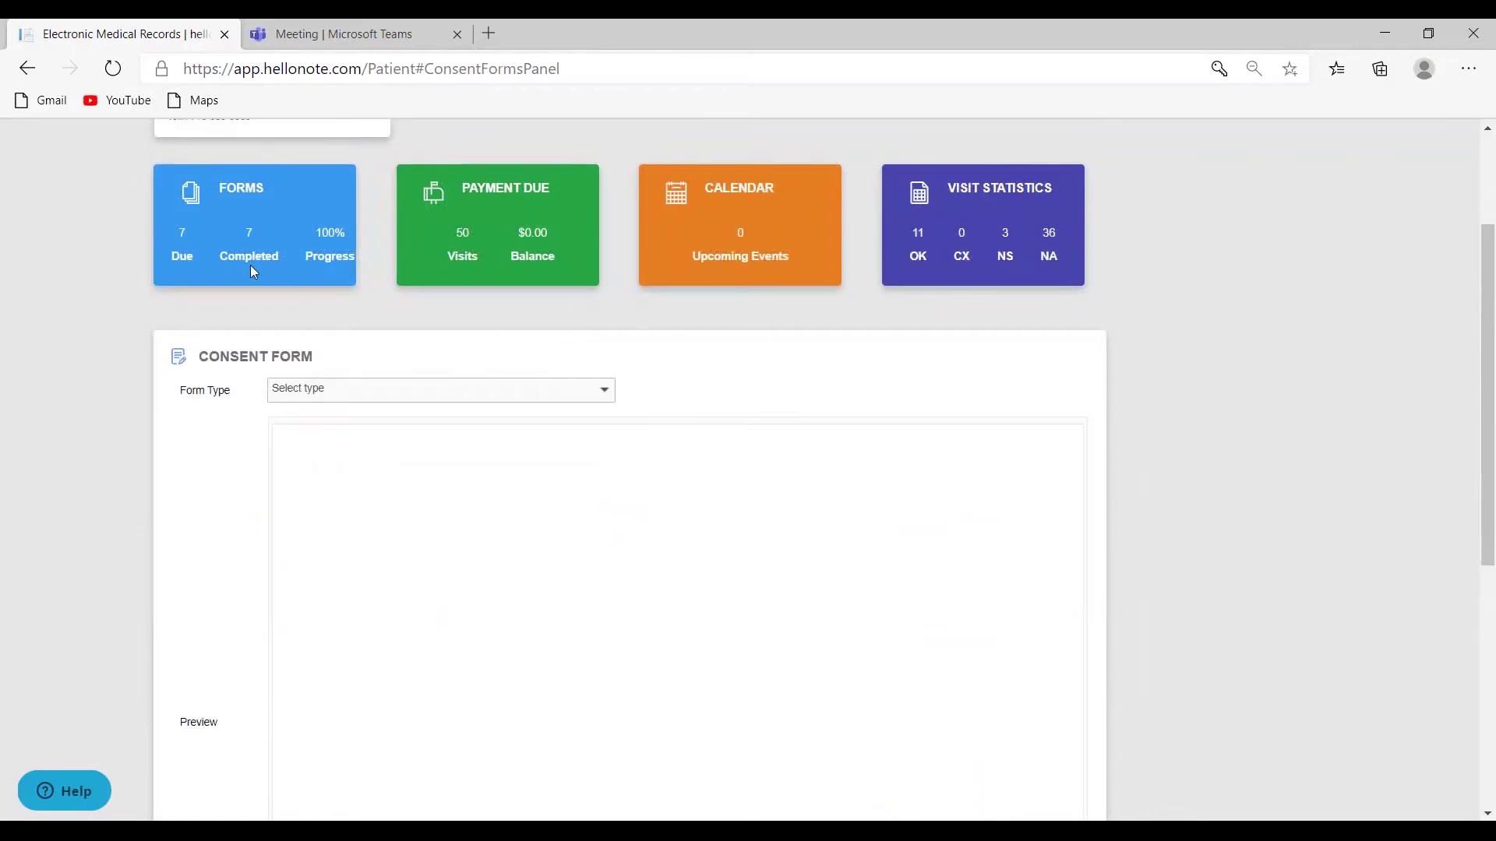
pyautogui.click(352, 396)
pyautogui.click(332, 458)
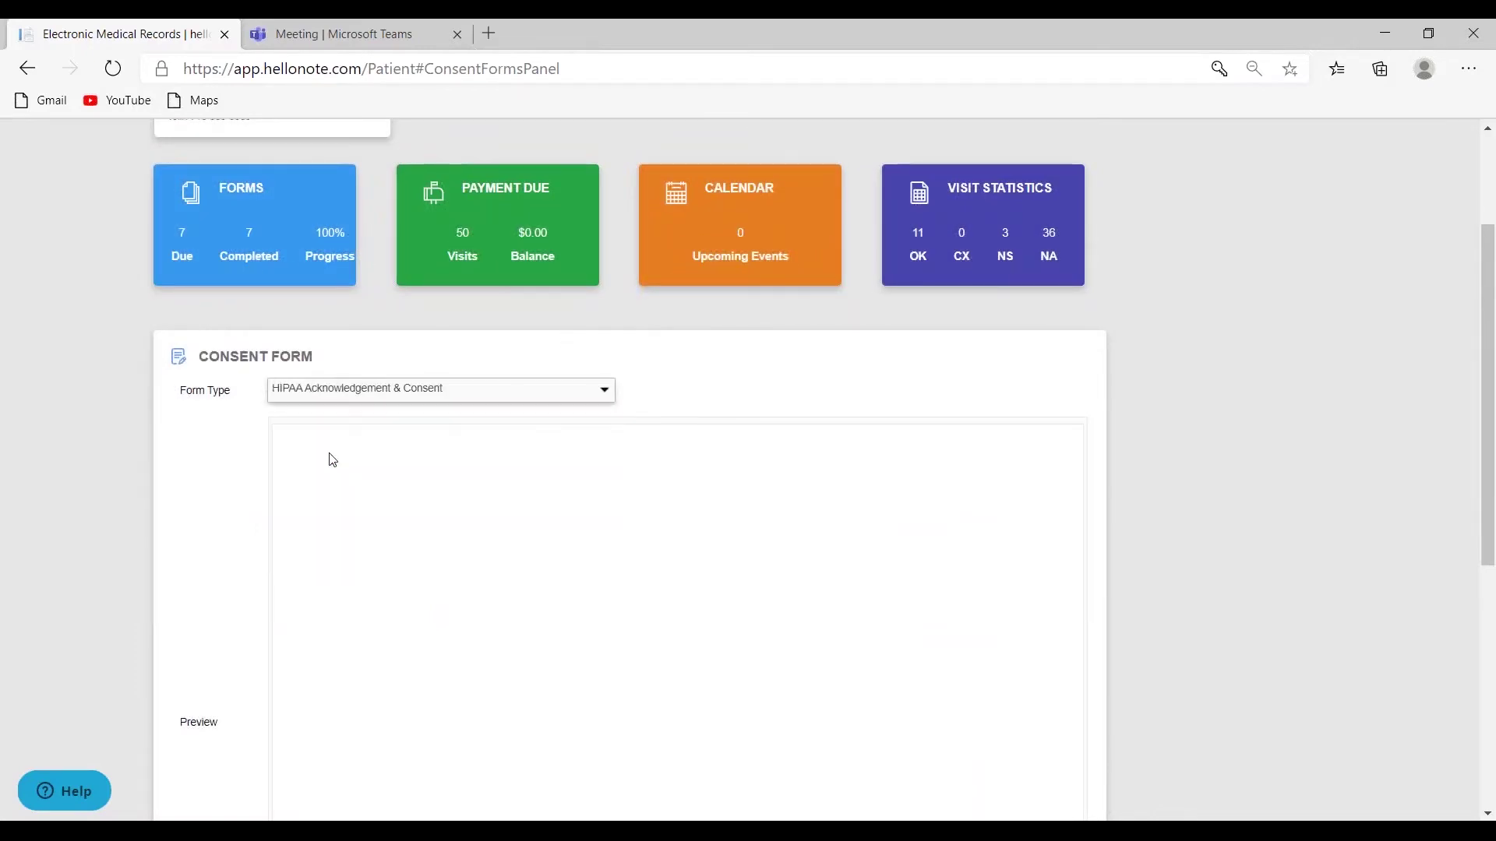
# Step: Read through the HIPAA consent form preview and draw a freehand signature in its signature field
pyautogui.scroll(-3, 1118, 584)
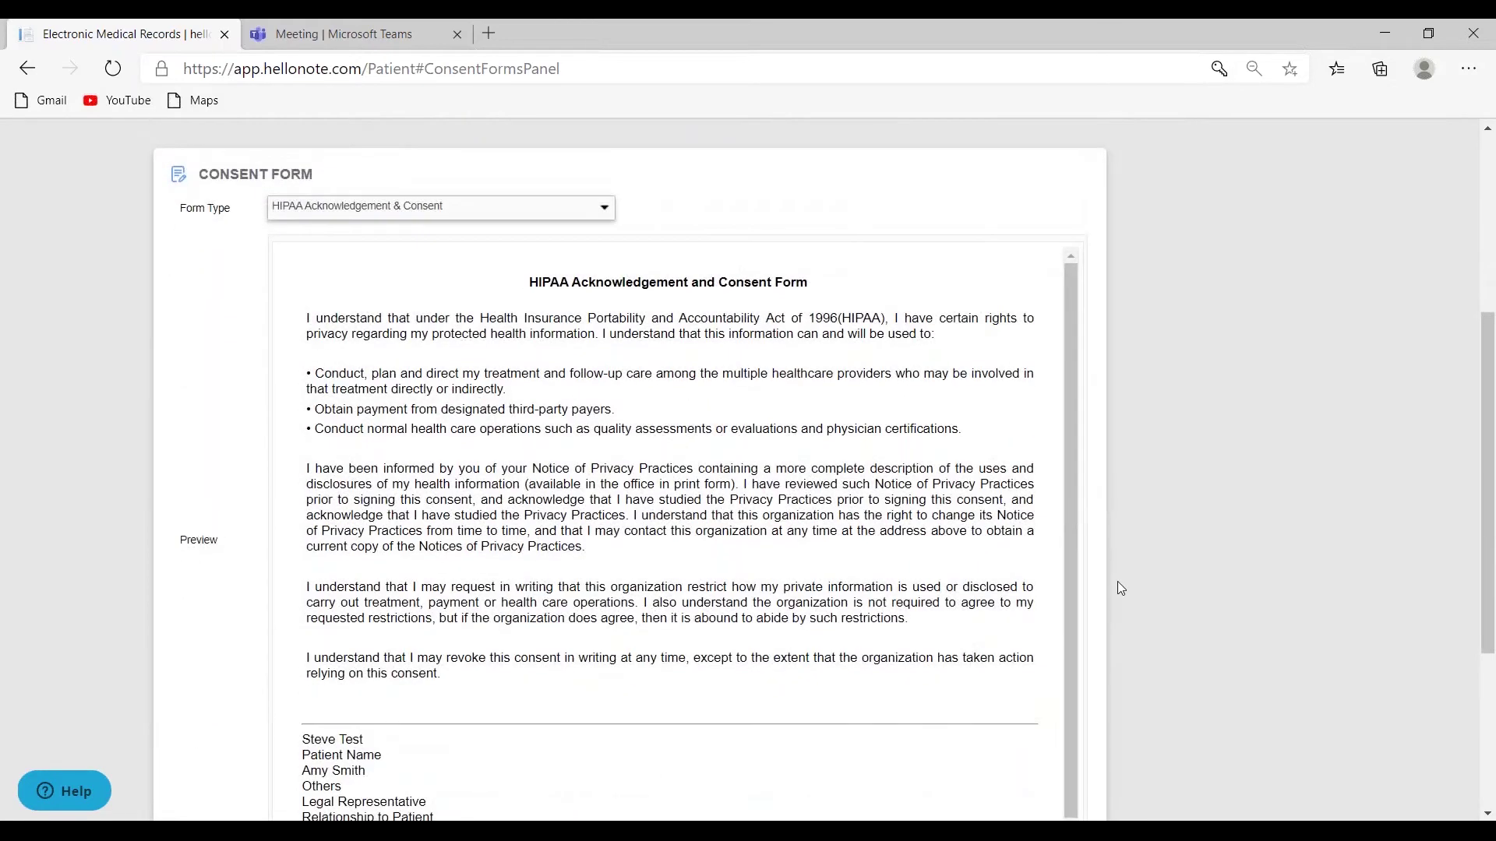
pyautogui.scroll(-5, 1119, 586)
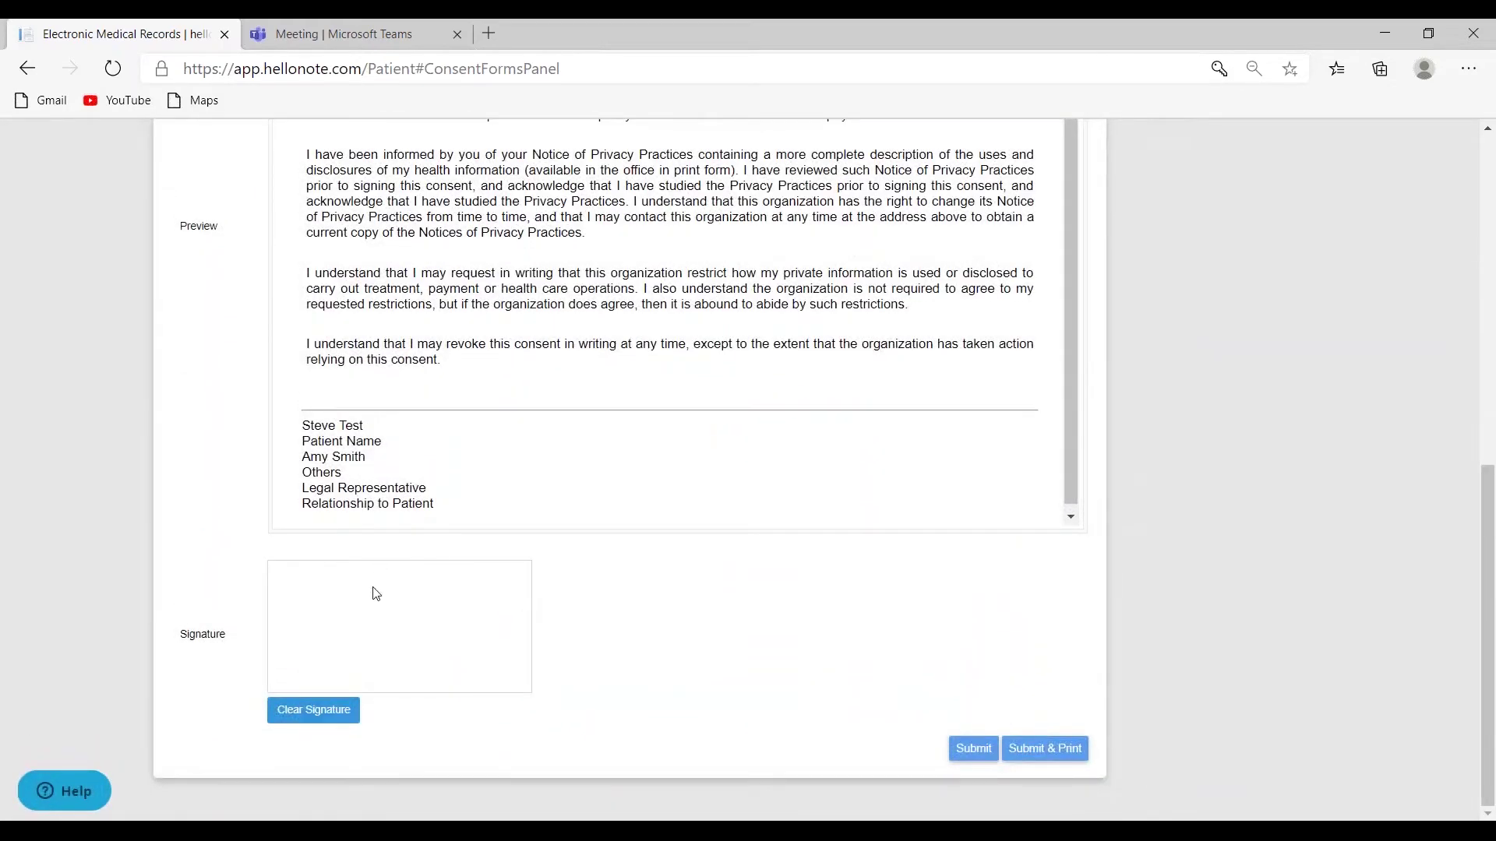
pyautogui.moveTo(374, 587)
pyautogui.mouseDown()
pyautogui.moveTo(326, 632)
pyautogui.moveTo(404, 594)
pyautogui.moveTo(483, 616)
pyautogui.moveTo(492, 650)
pyautogui.mouseUp()
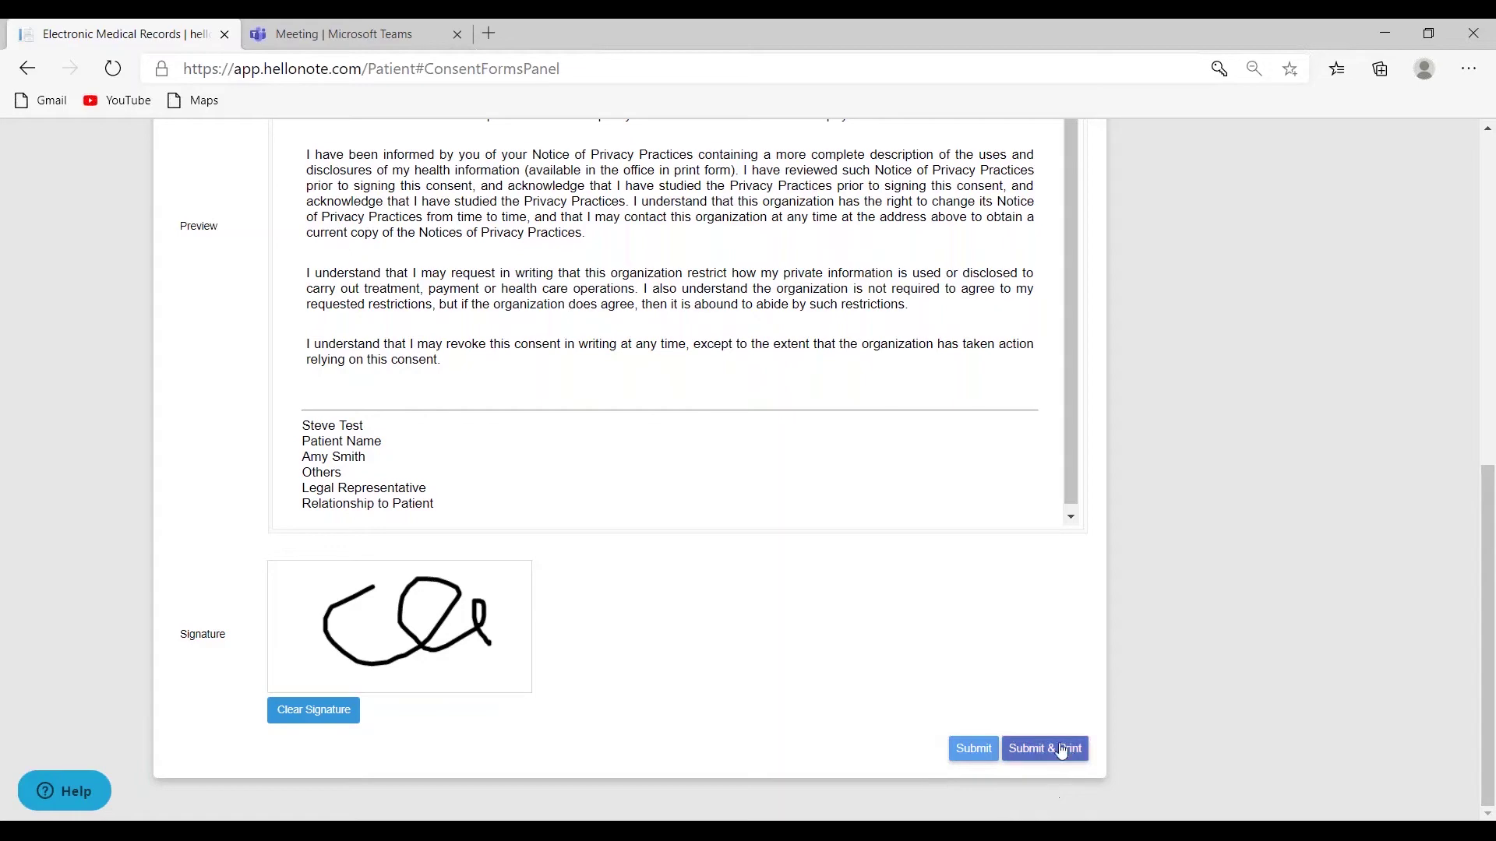
# Step: Open the patient's intake forms and load the form type Personal_Information_Template
pyautogui.scroll(10, 646, 528)
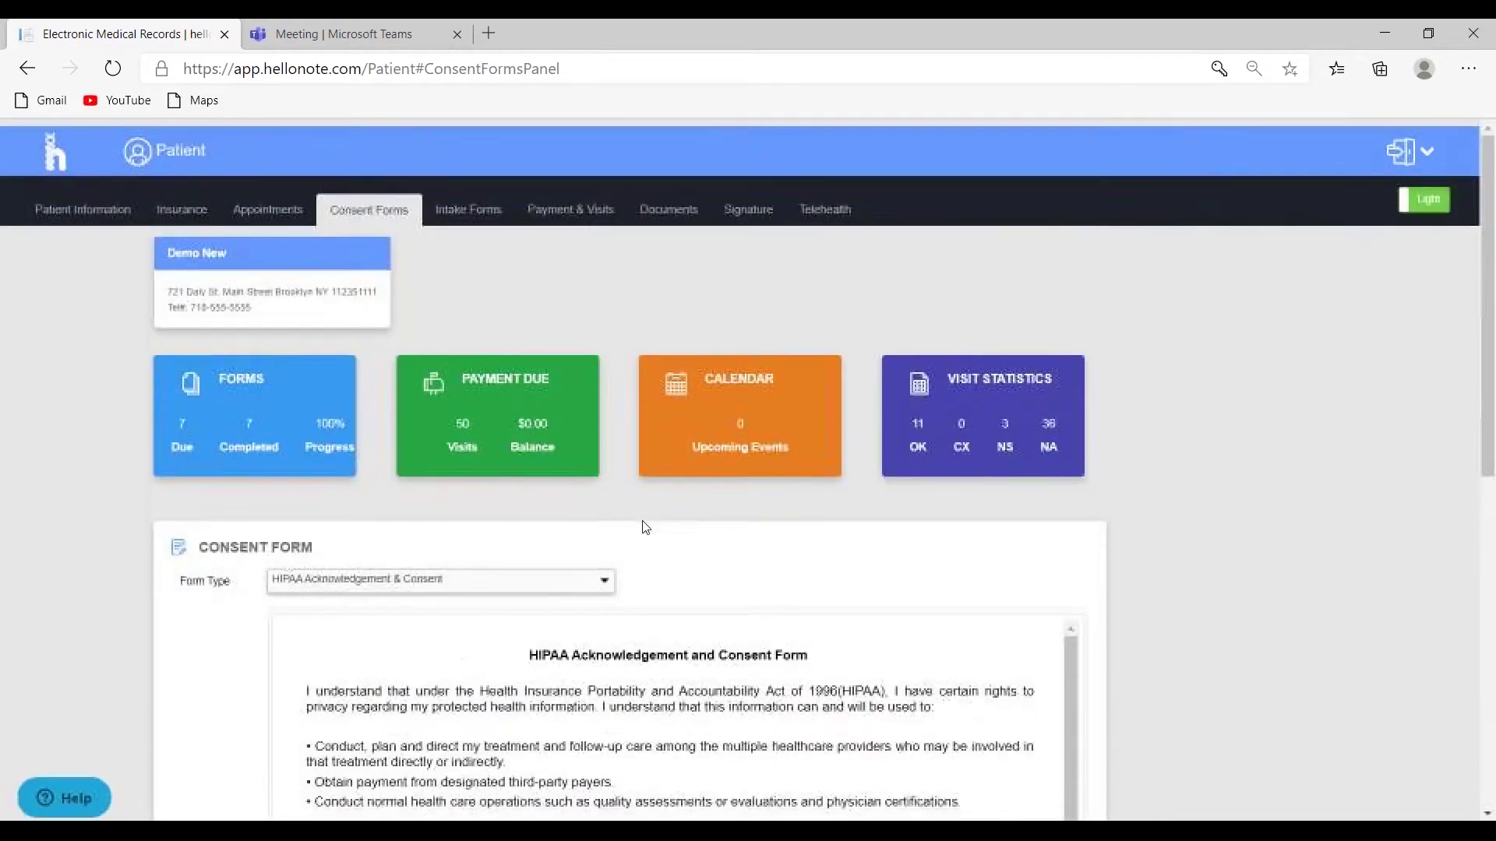
pyautogui.click(468, 202)
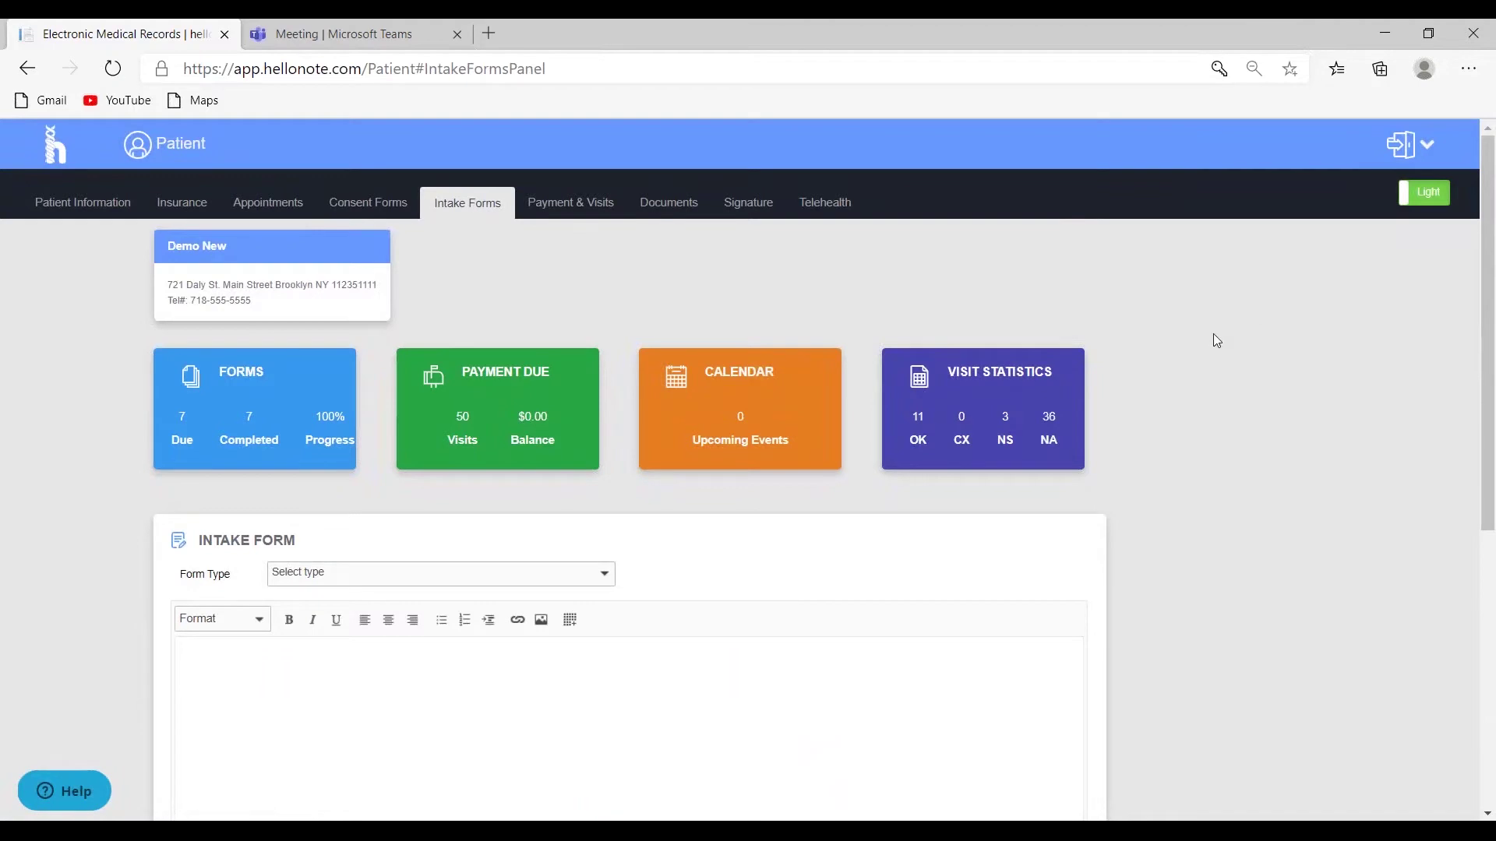
pyautogui.scroll(-4, 1216, 340)
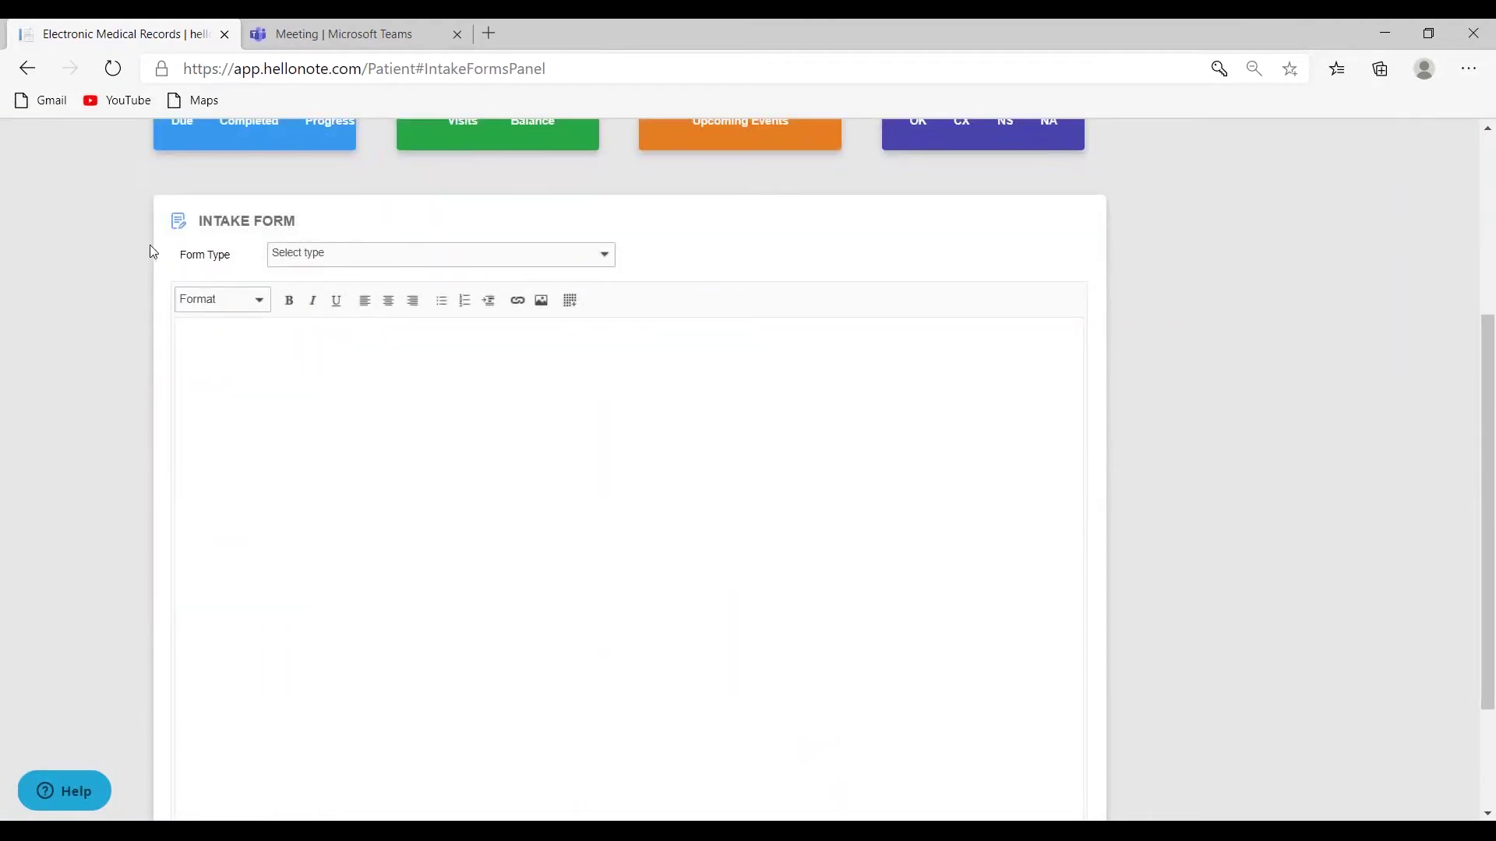
pyautogui.click(320, 257)
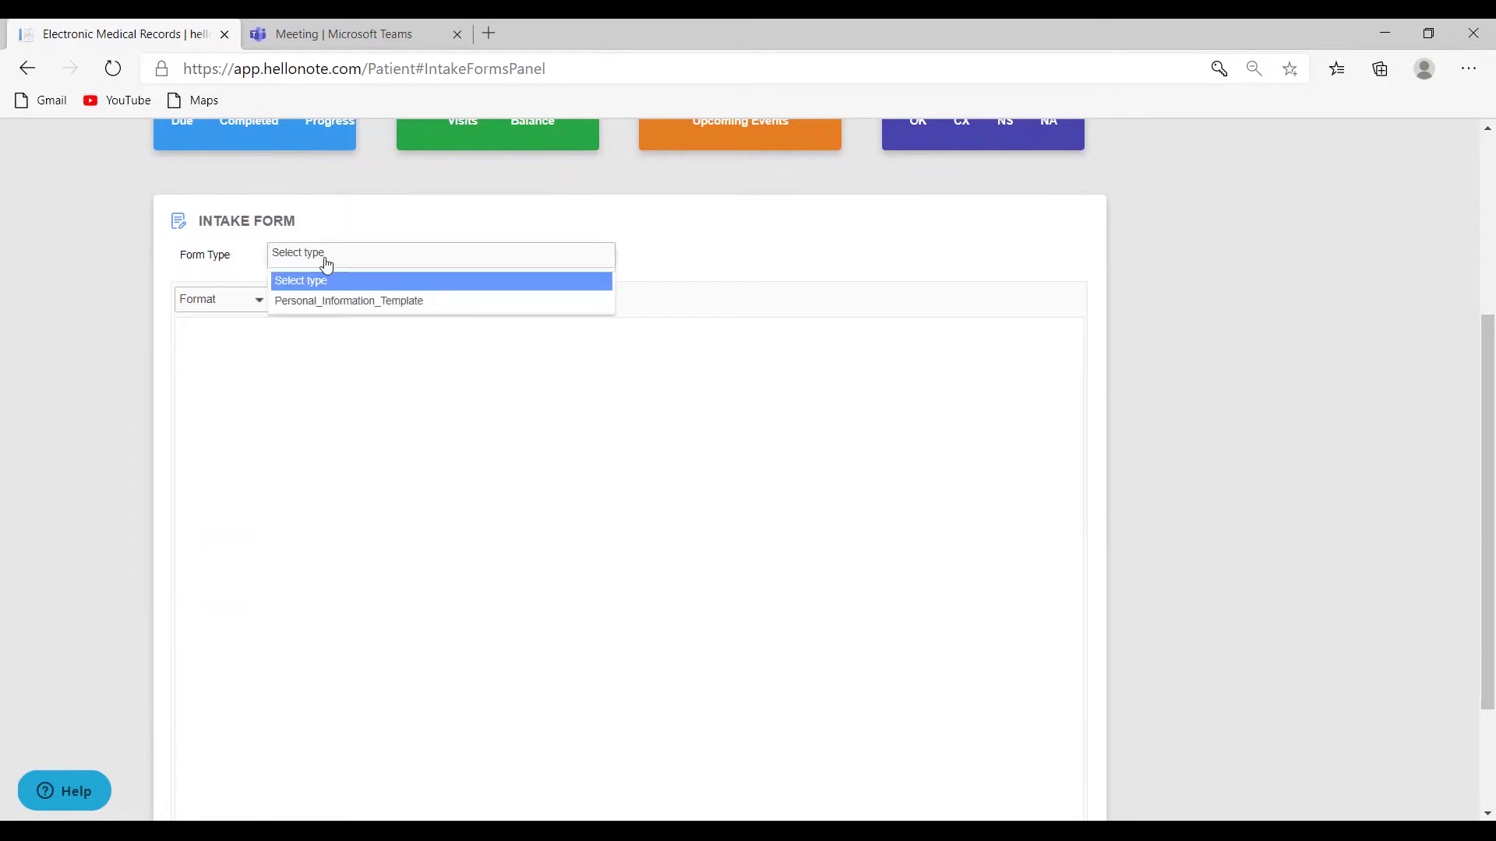
pyautogui.click(343, 300)
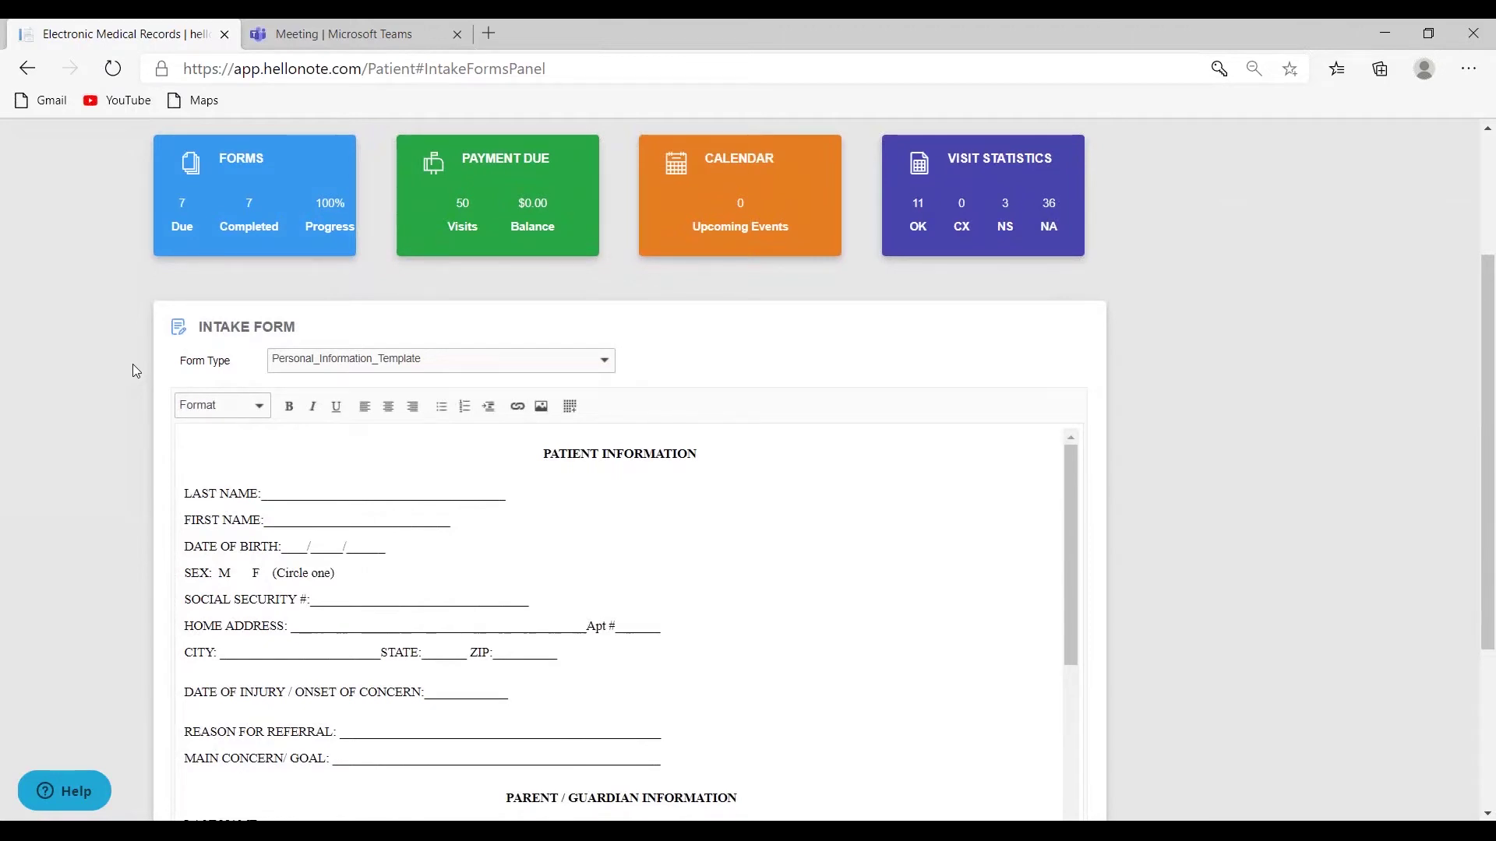
# Step: Read through the personal information intake form, from the patient details to the signature lines at its end
pyautogui.scroll(-2, 134, 371)
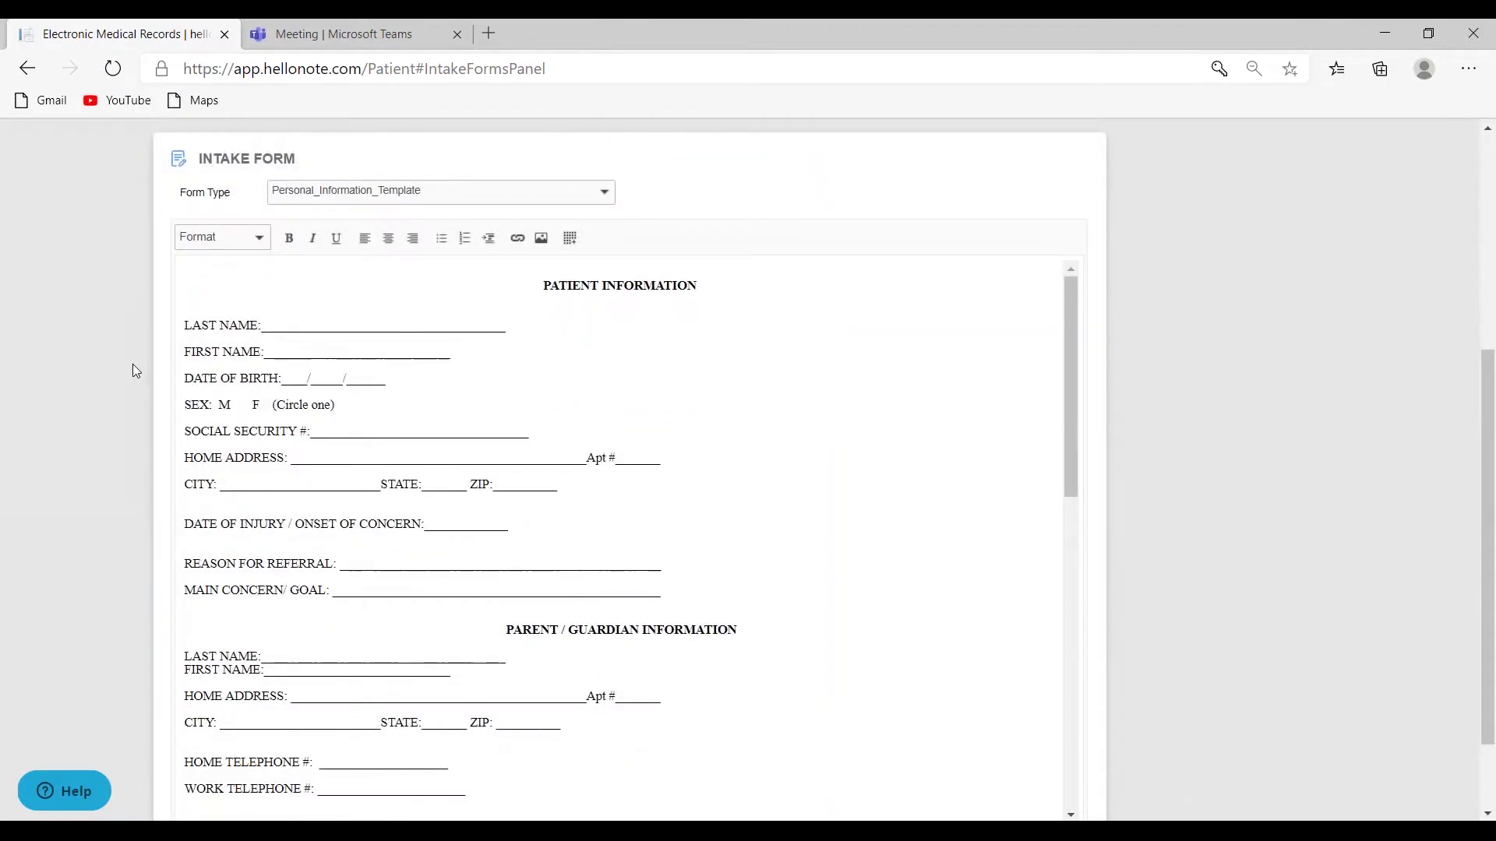
pyautogui.scroll(-5, 739, 500)
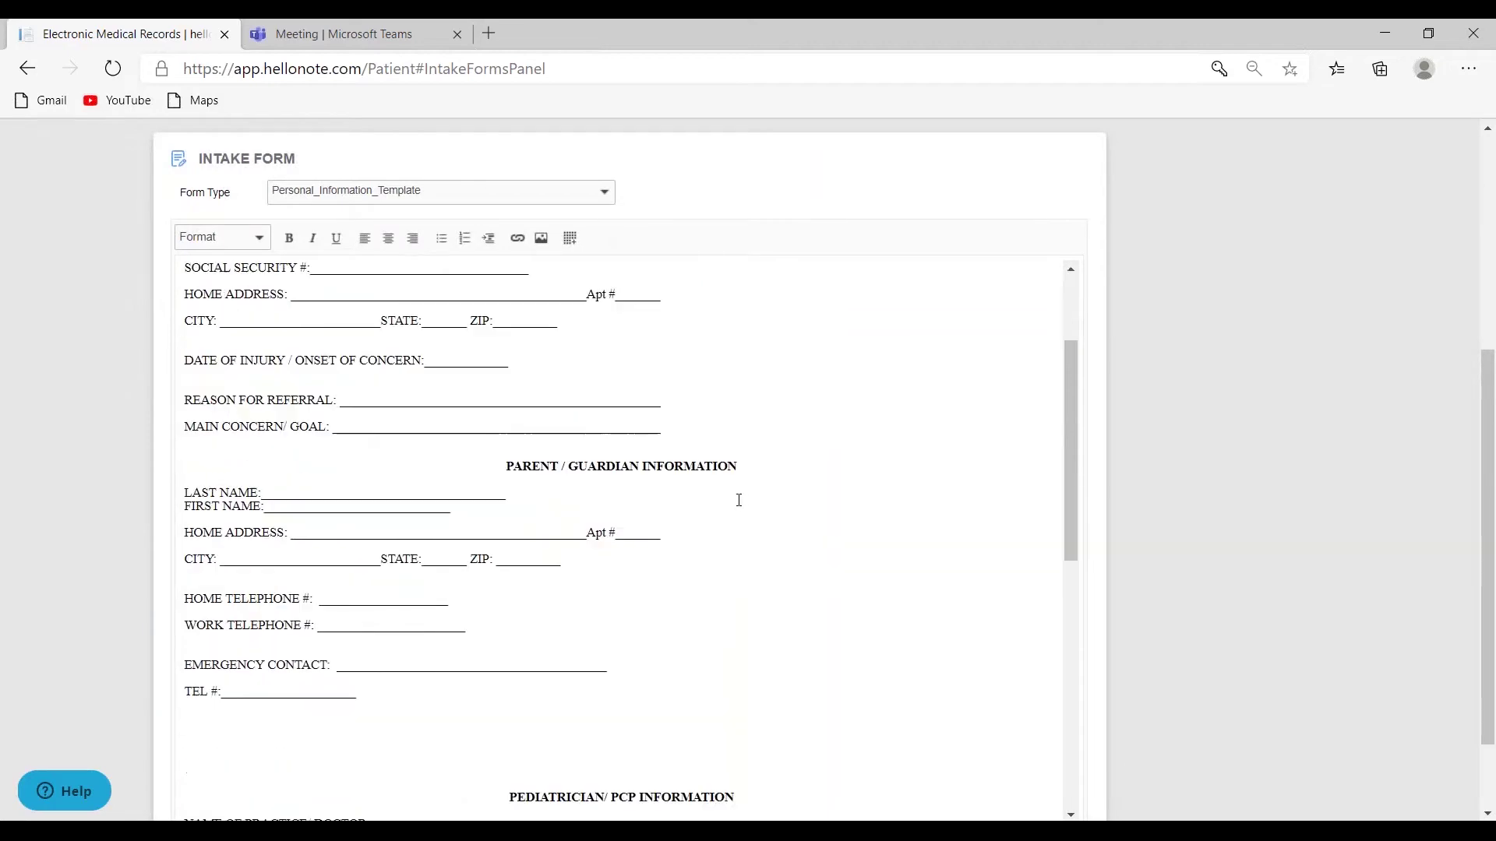
pyautogui.scroll(-4, 738, 500)
pyautogui.scroll(-2, 1297, 586)
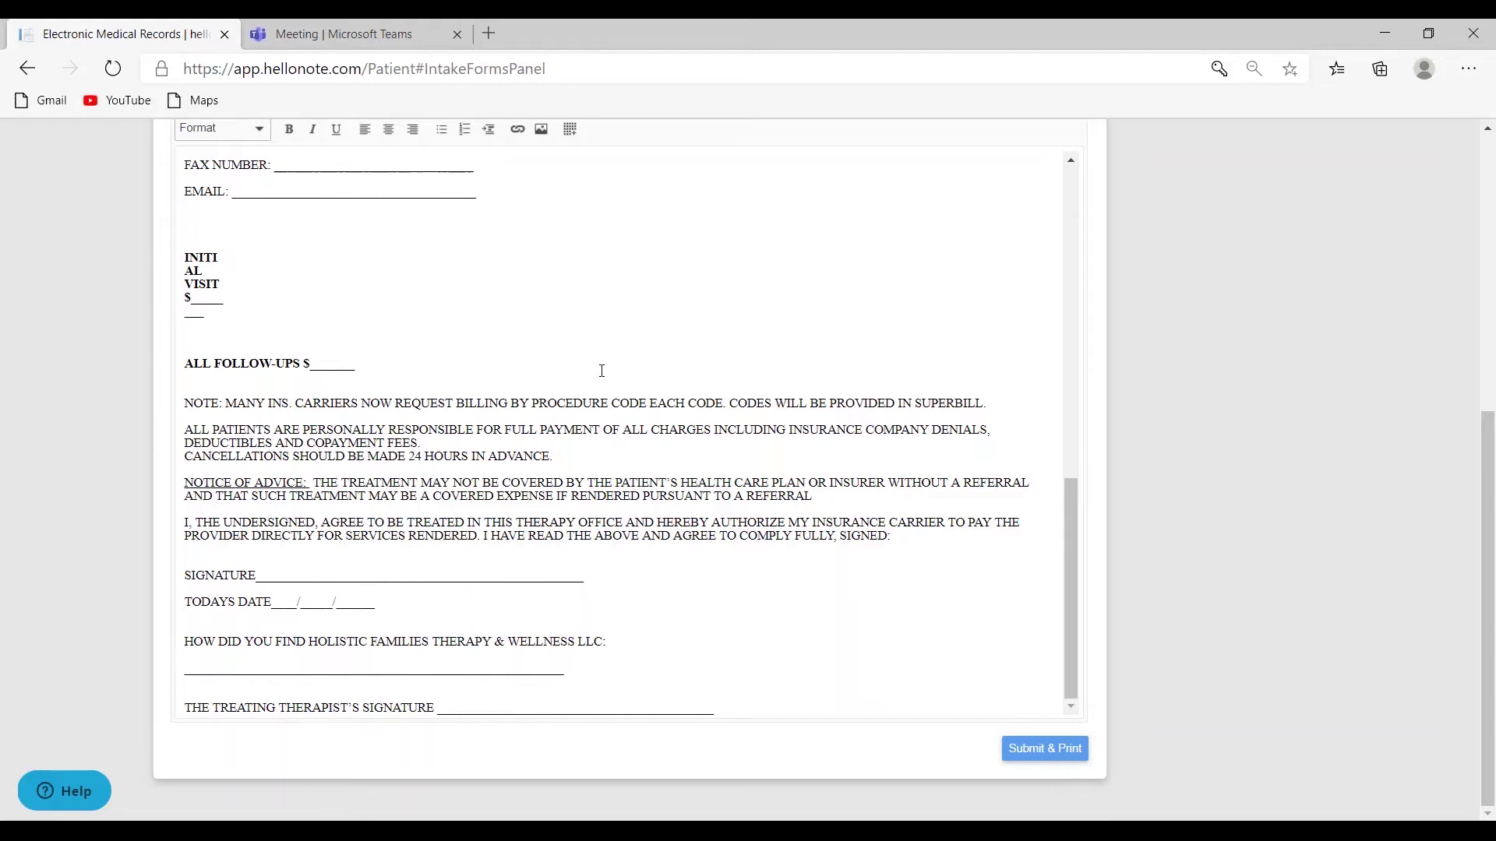
pyautogui.scroll(10, 589, 365)
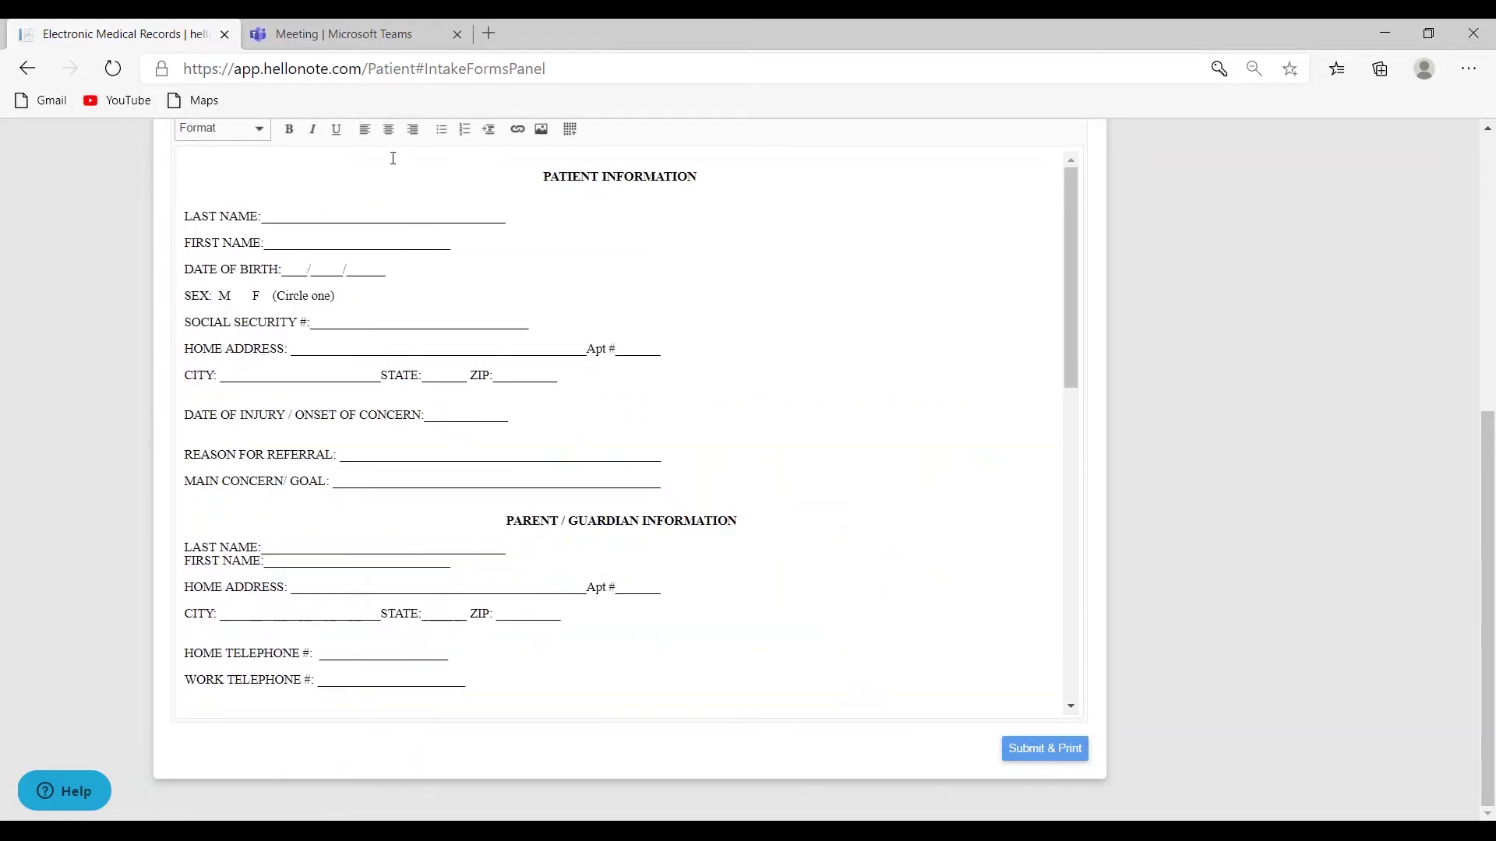
# Step: Open the patient's payments and visits and examine the visits table across its columns and rows
pyautogui.scroll(6, 394, 158)
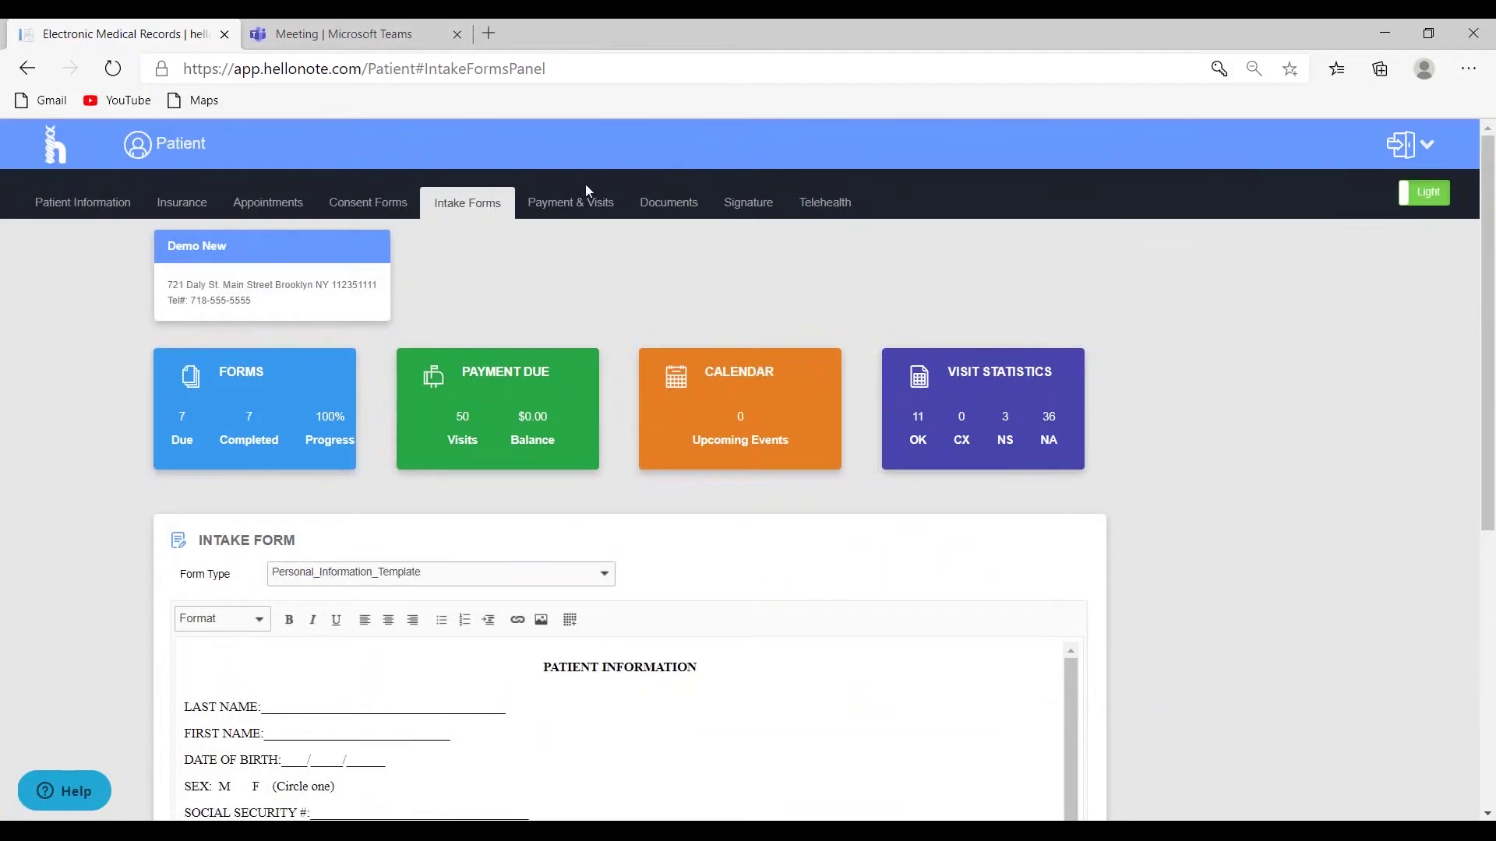
pyautogui.click(565, 214)
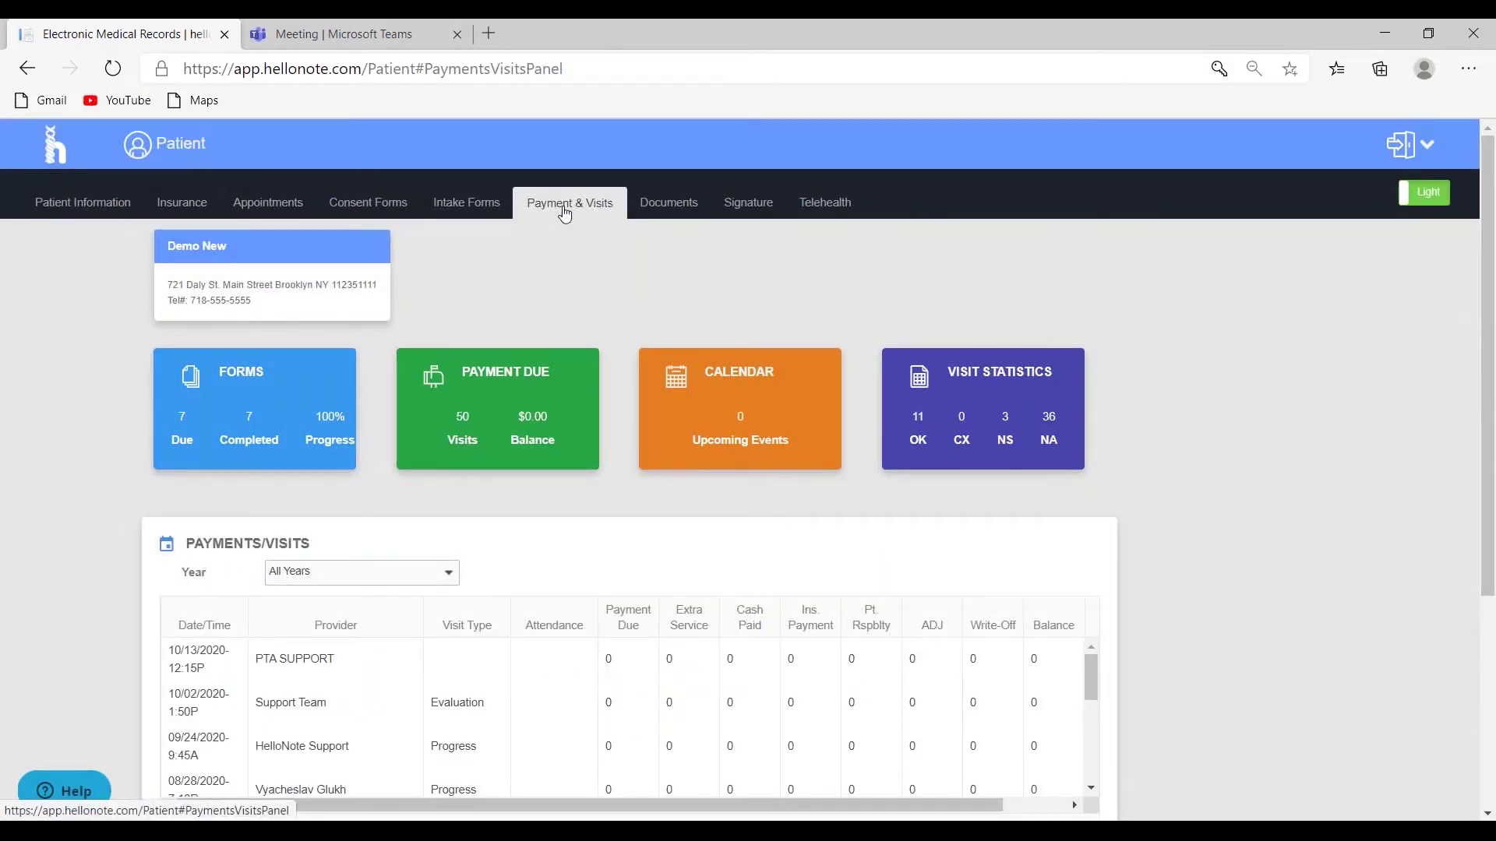
pyautogui.scroll(-3, 1173, 275)
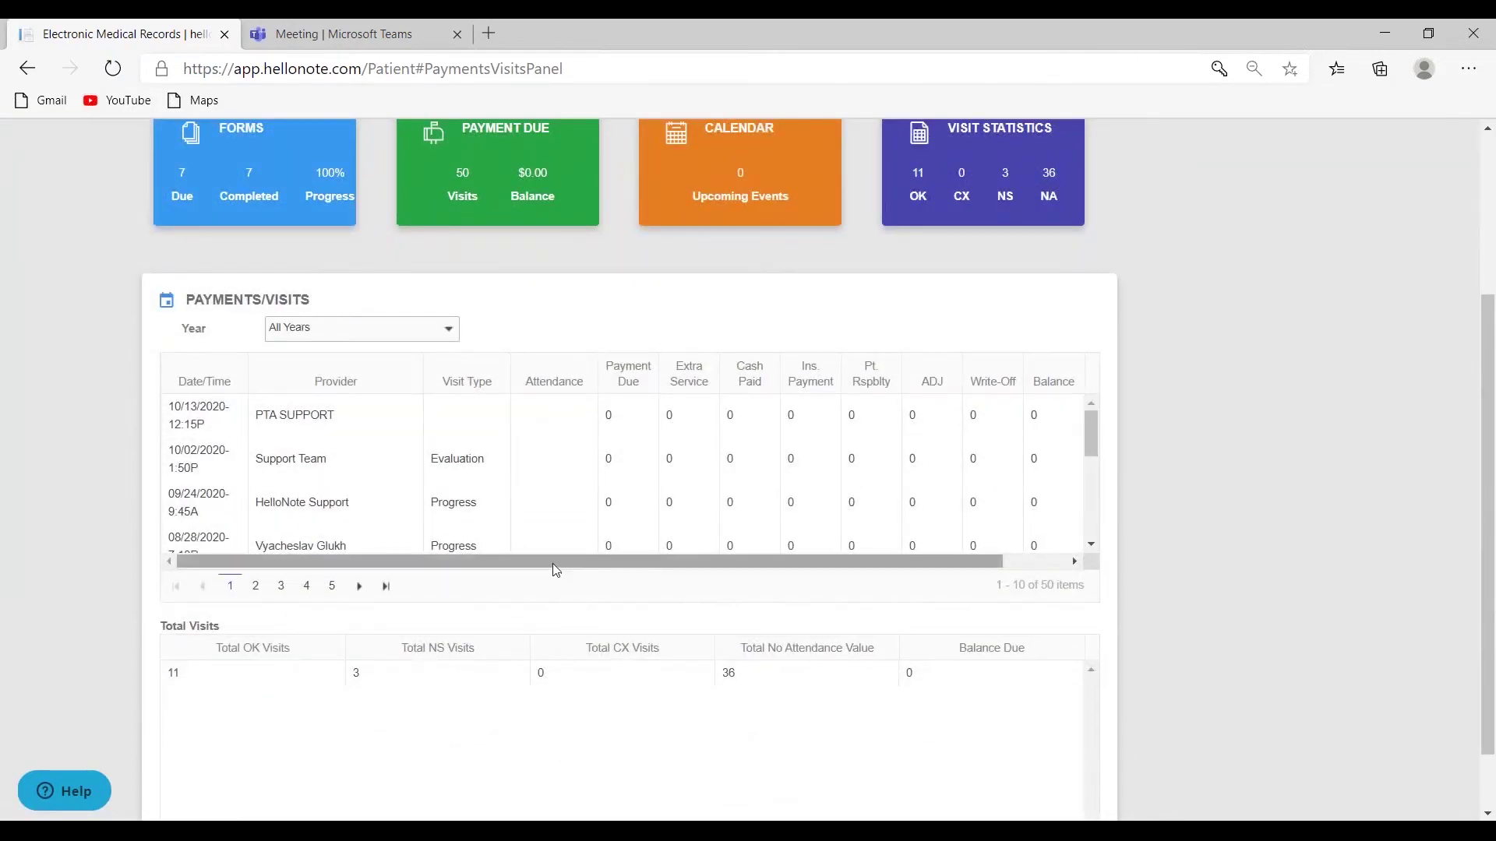
pyautogui.moveTo(553, 563); pyautogui.dragTo(839, 544)
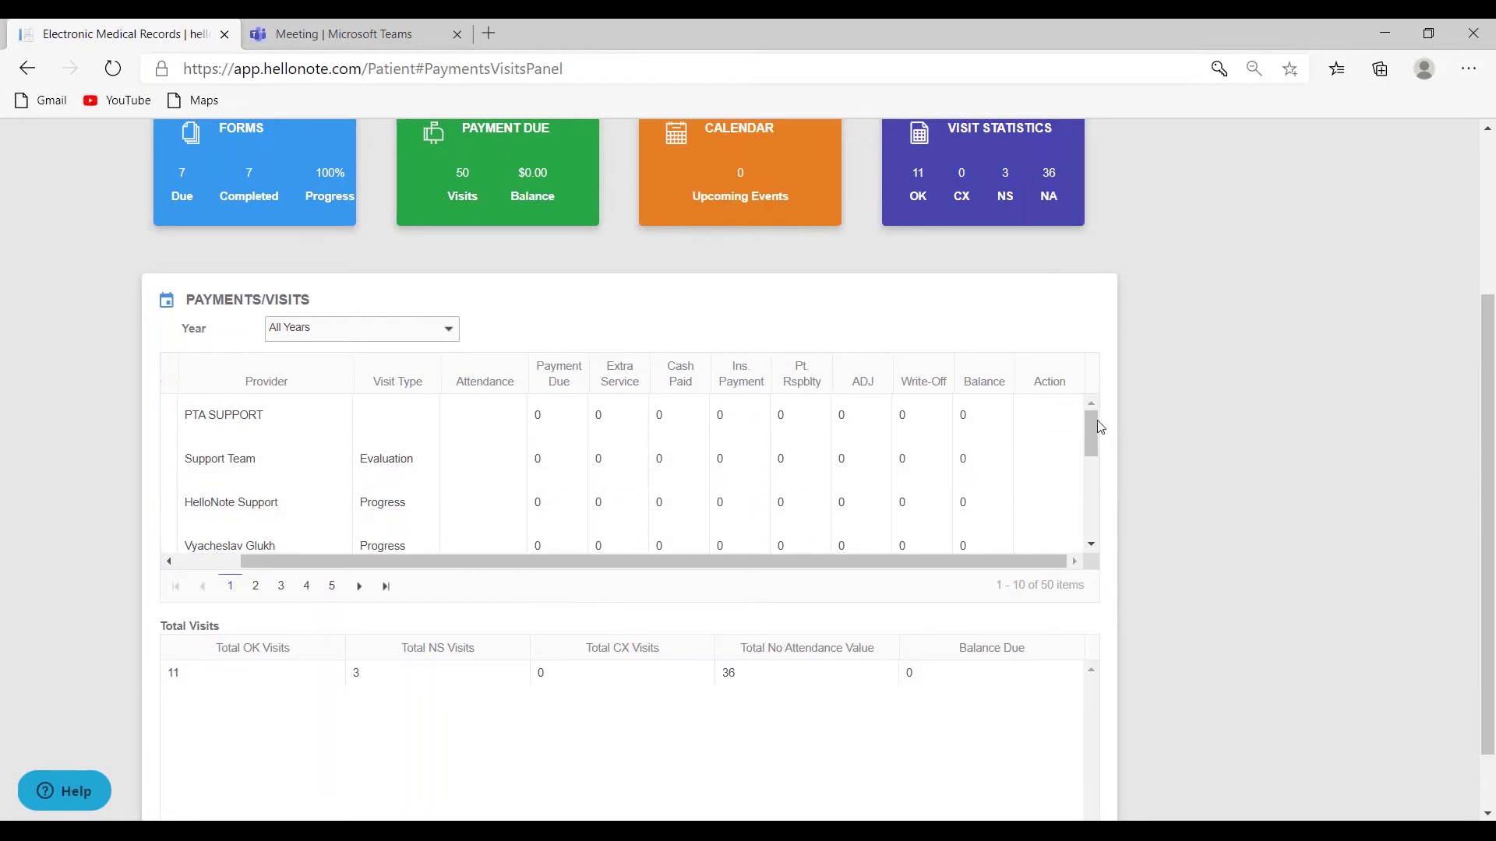
pyautogui.moveTo(1100, 432); pyautogui.dragTo(1099, 545)
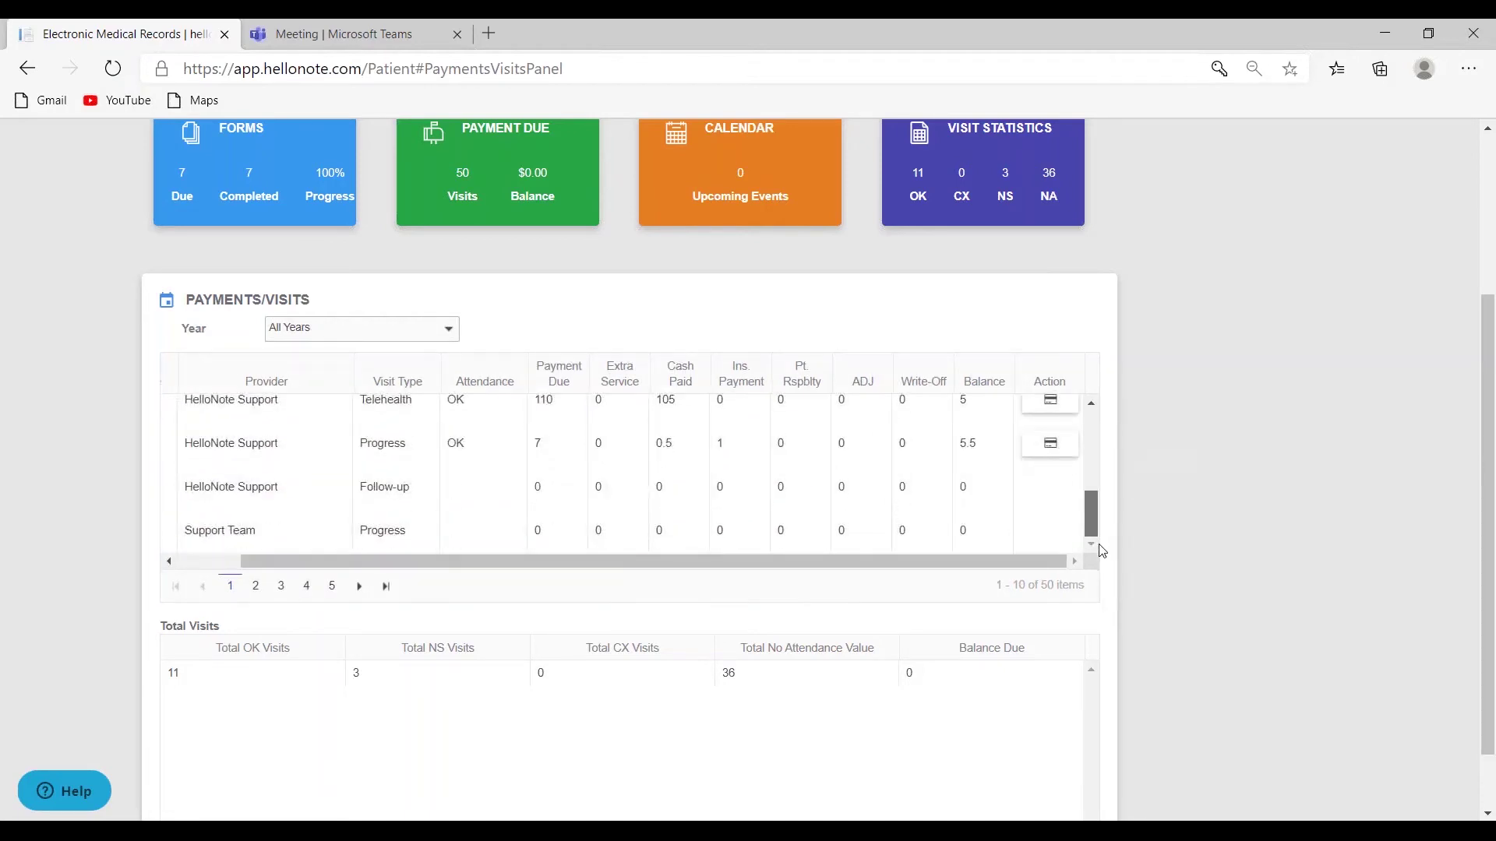
# Step: View the card payment form for the Progress visit with the 5.5 balance, and close it without submitting
pyautogui.click(1032, 451)
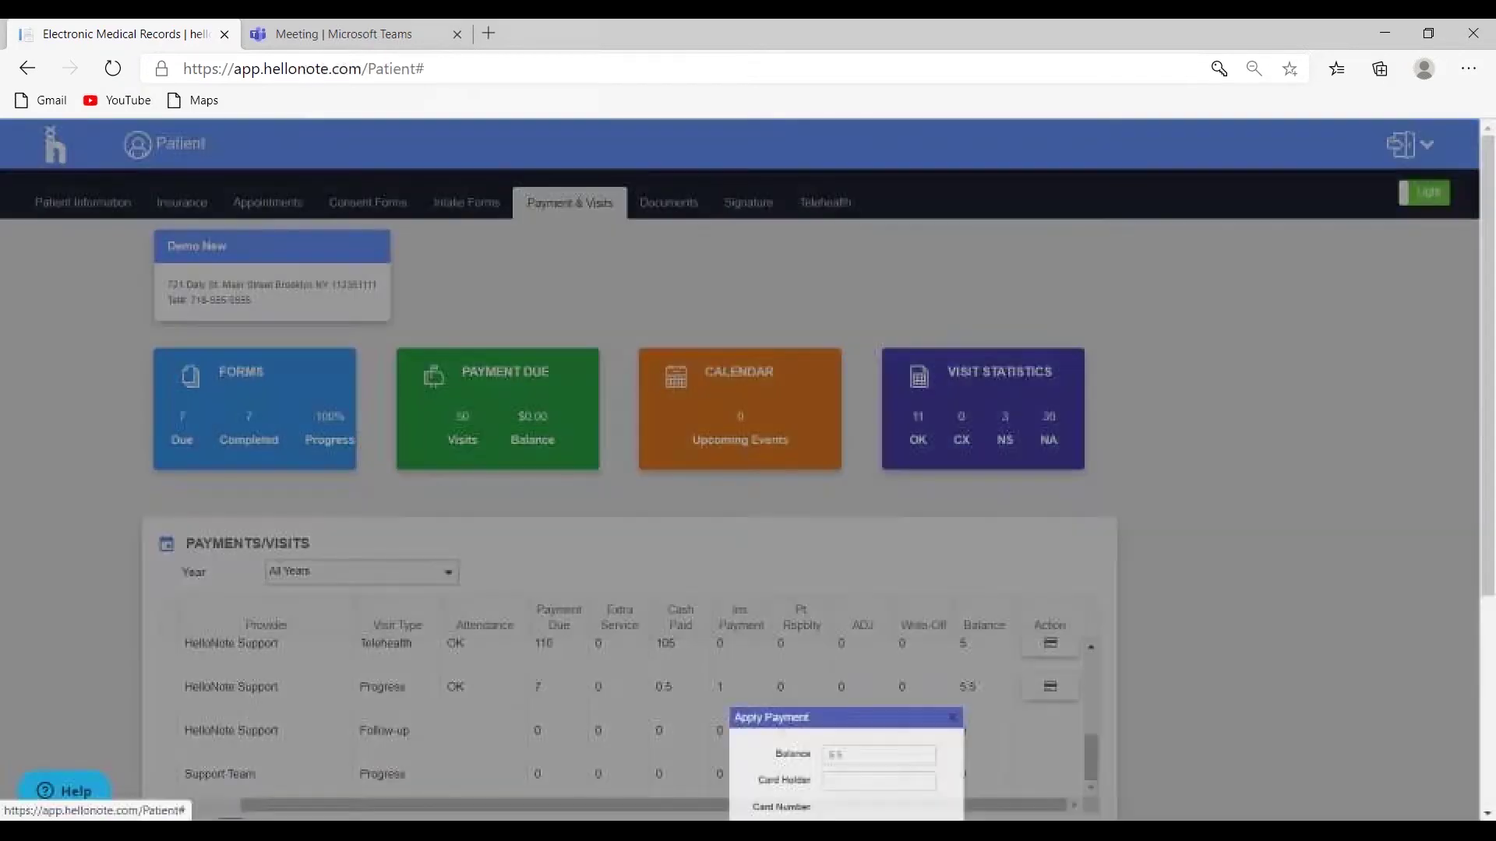
pyautogui.scroll(-3, 1011, 565)
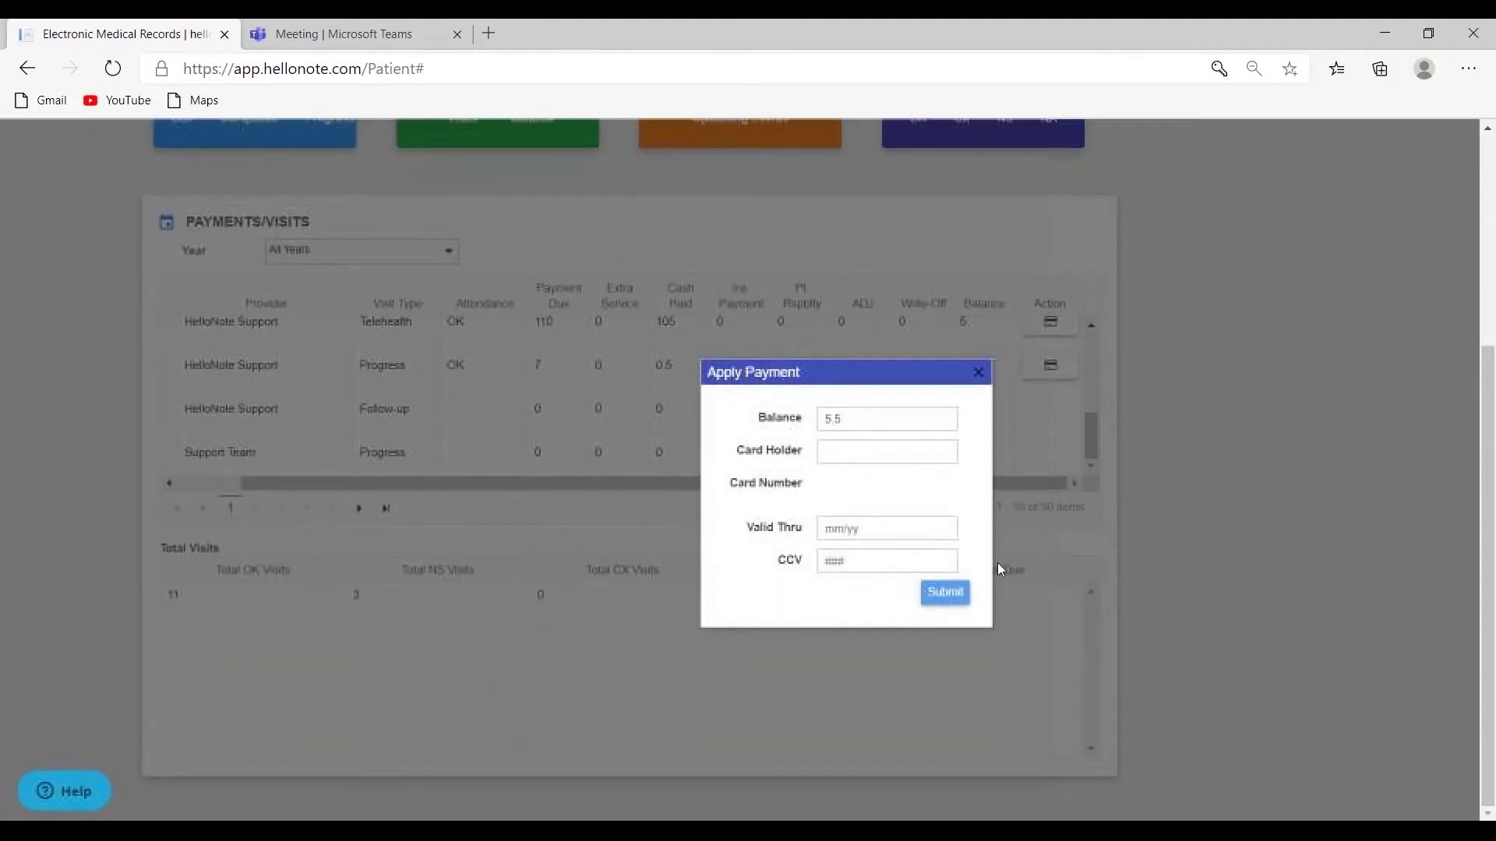
pyautogui.click(974, 372)
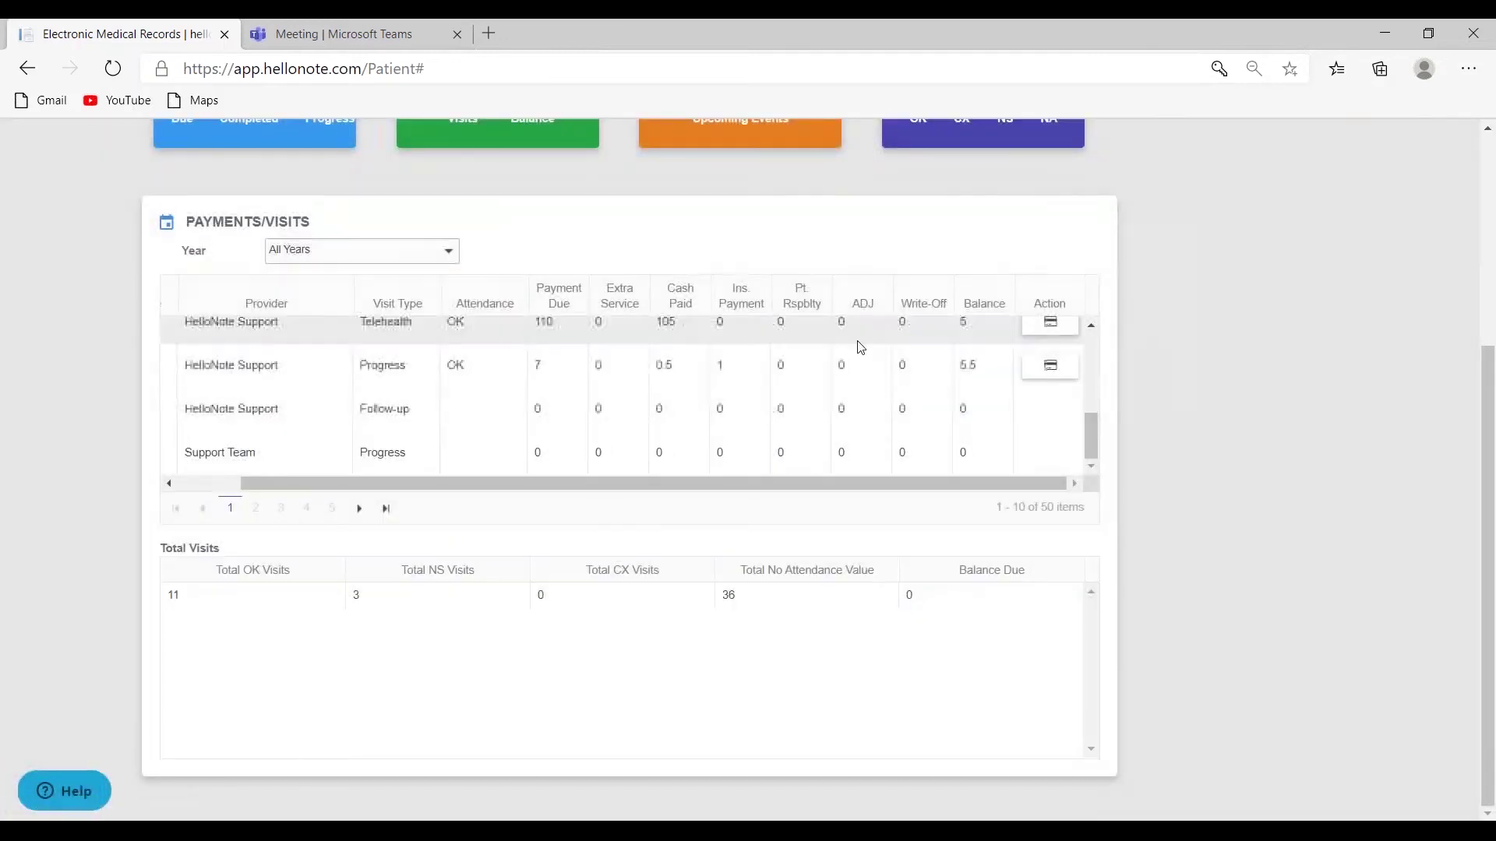
# Step: Open the patient's documents and examine the uploaded documents list and the fields for adding a new document
pyautogui.scroll(4, 735, 222)
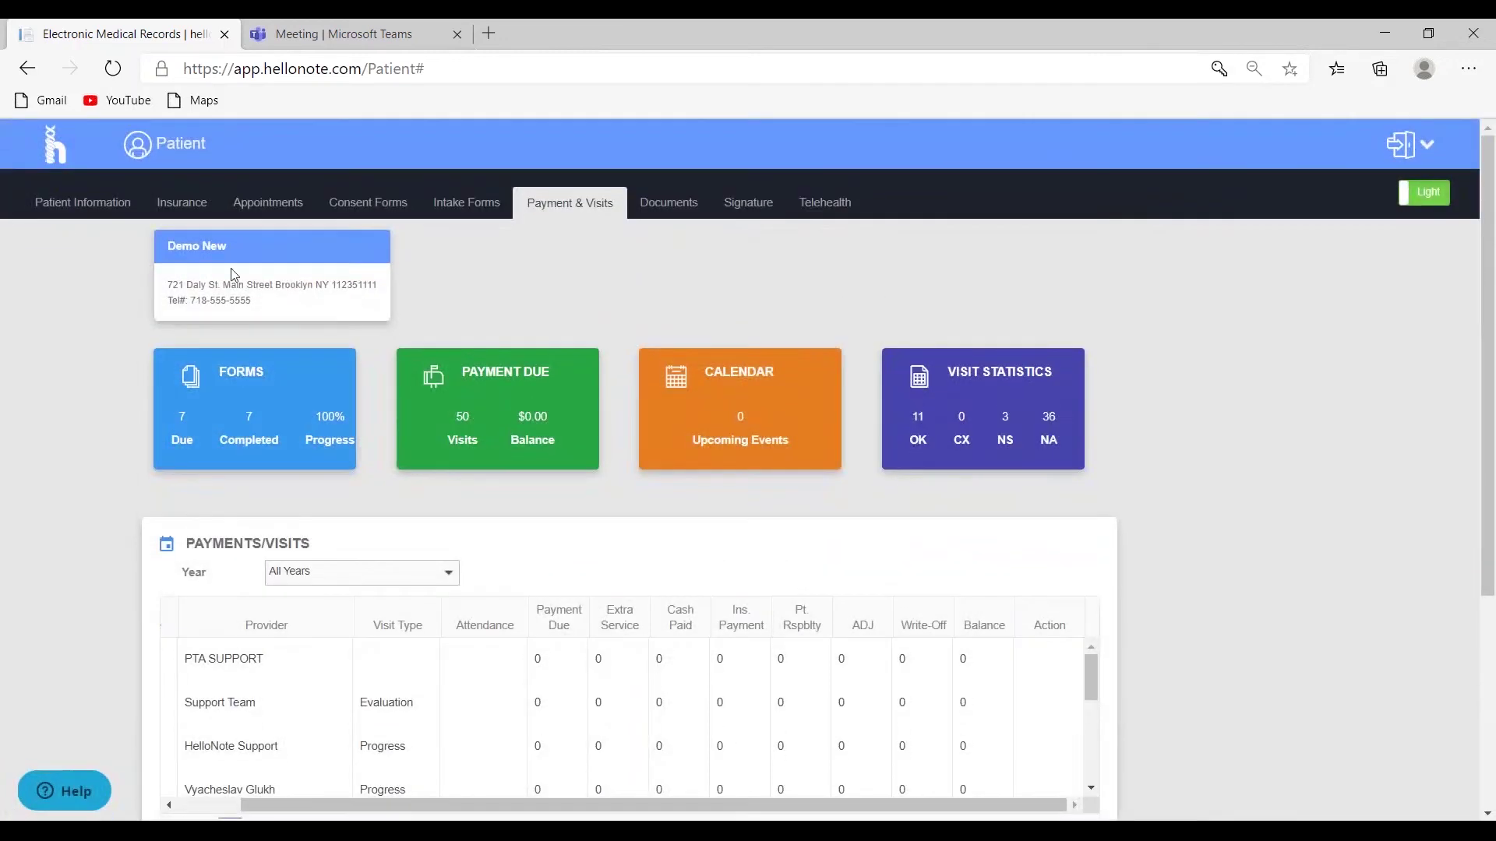
pyautogui.click(676, 206)
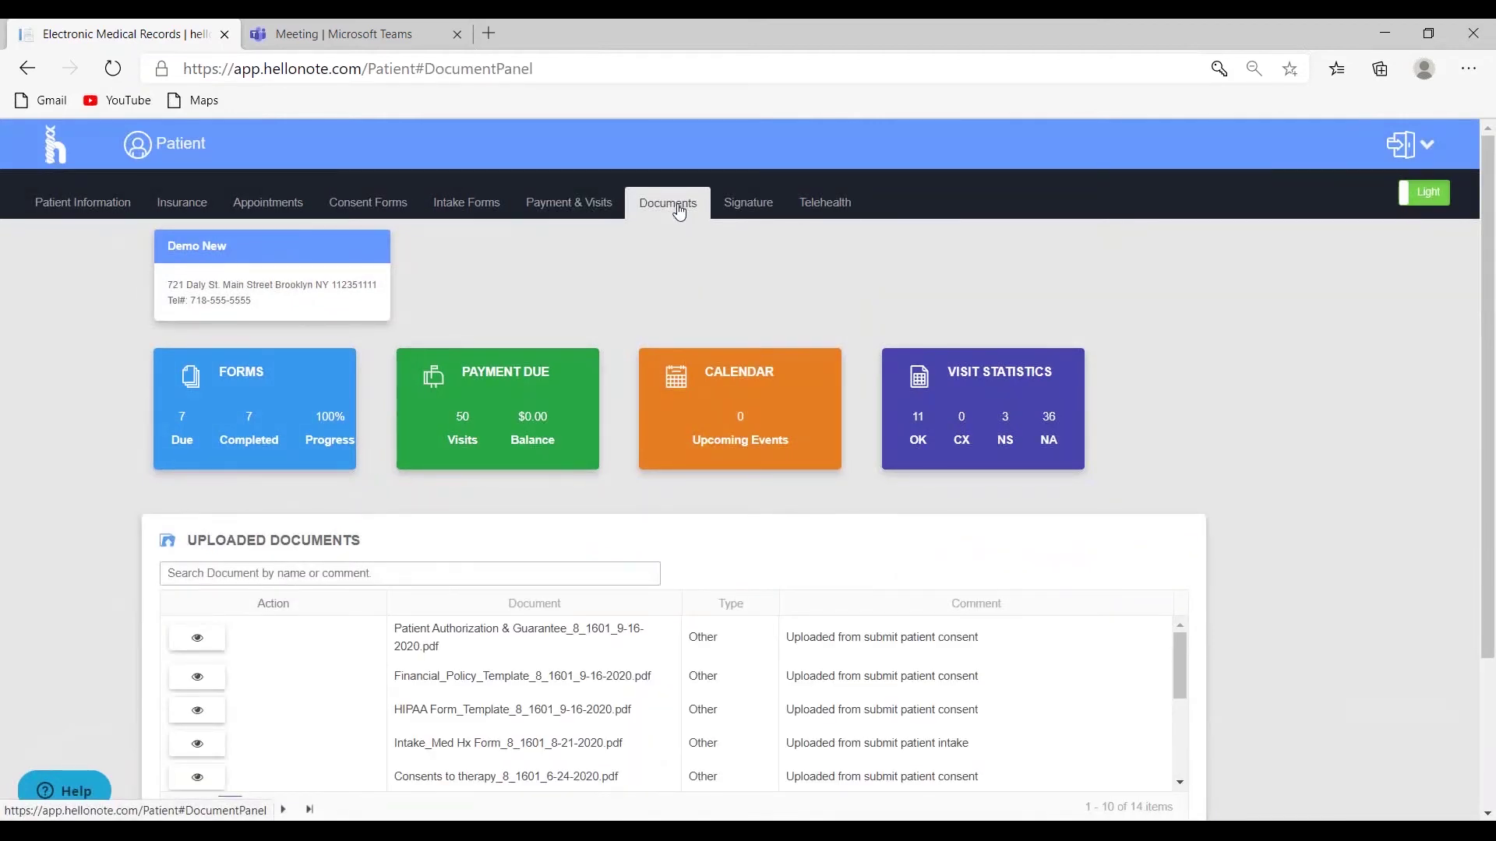
pyautogui.scroll(-3, 1299, 612)
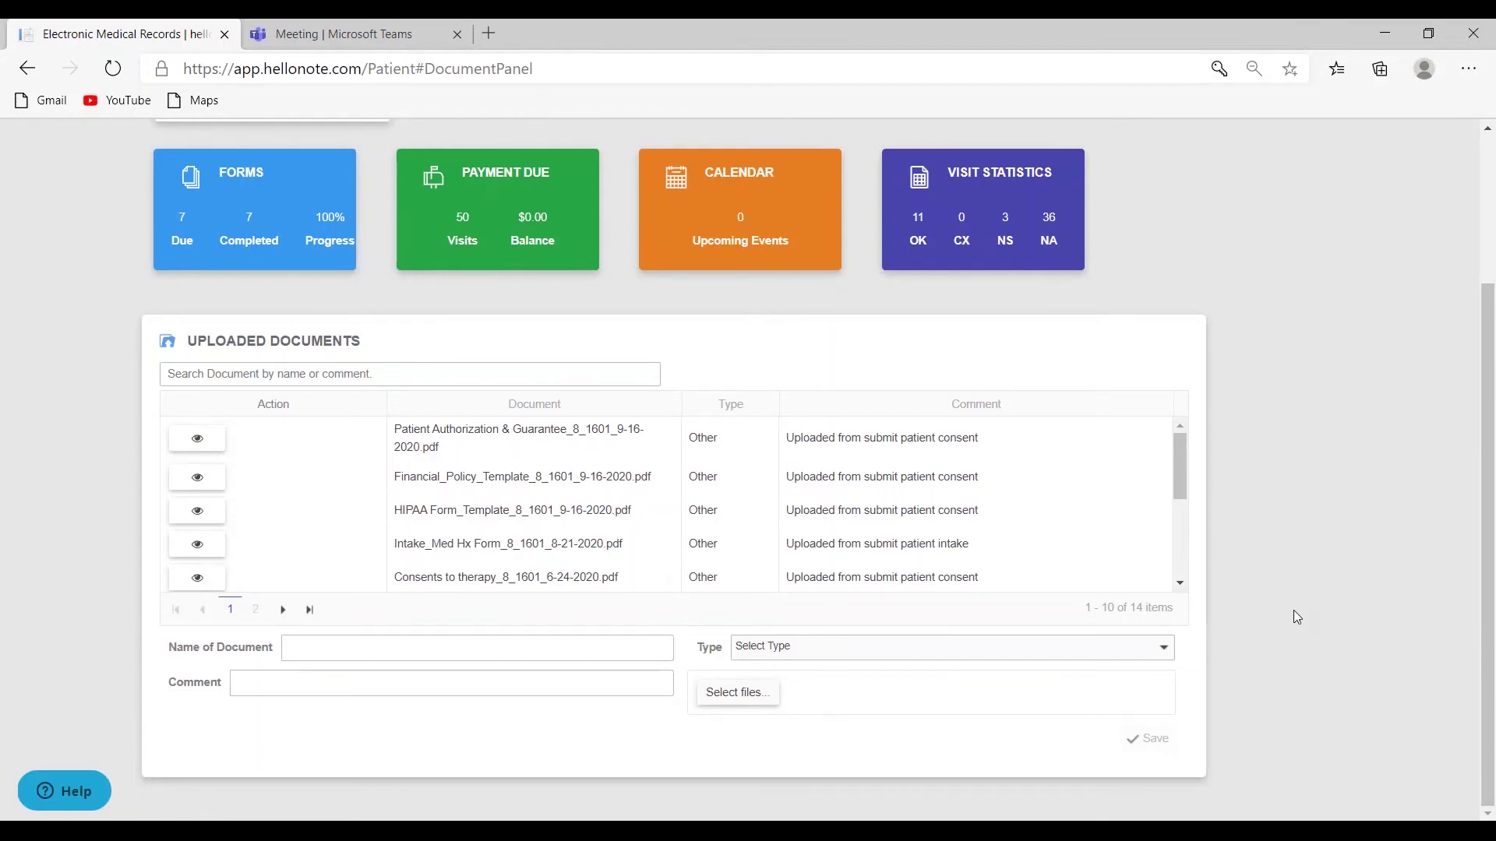
# Step: Open the patient signature section, draw a freehand signature and choose Self as the signer
pyautogui.scroll(3, 1115, 479)
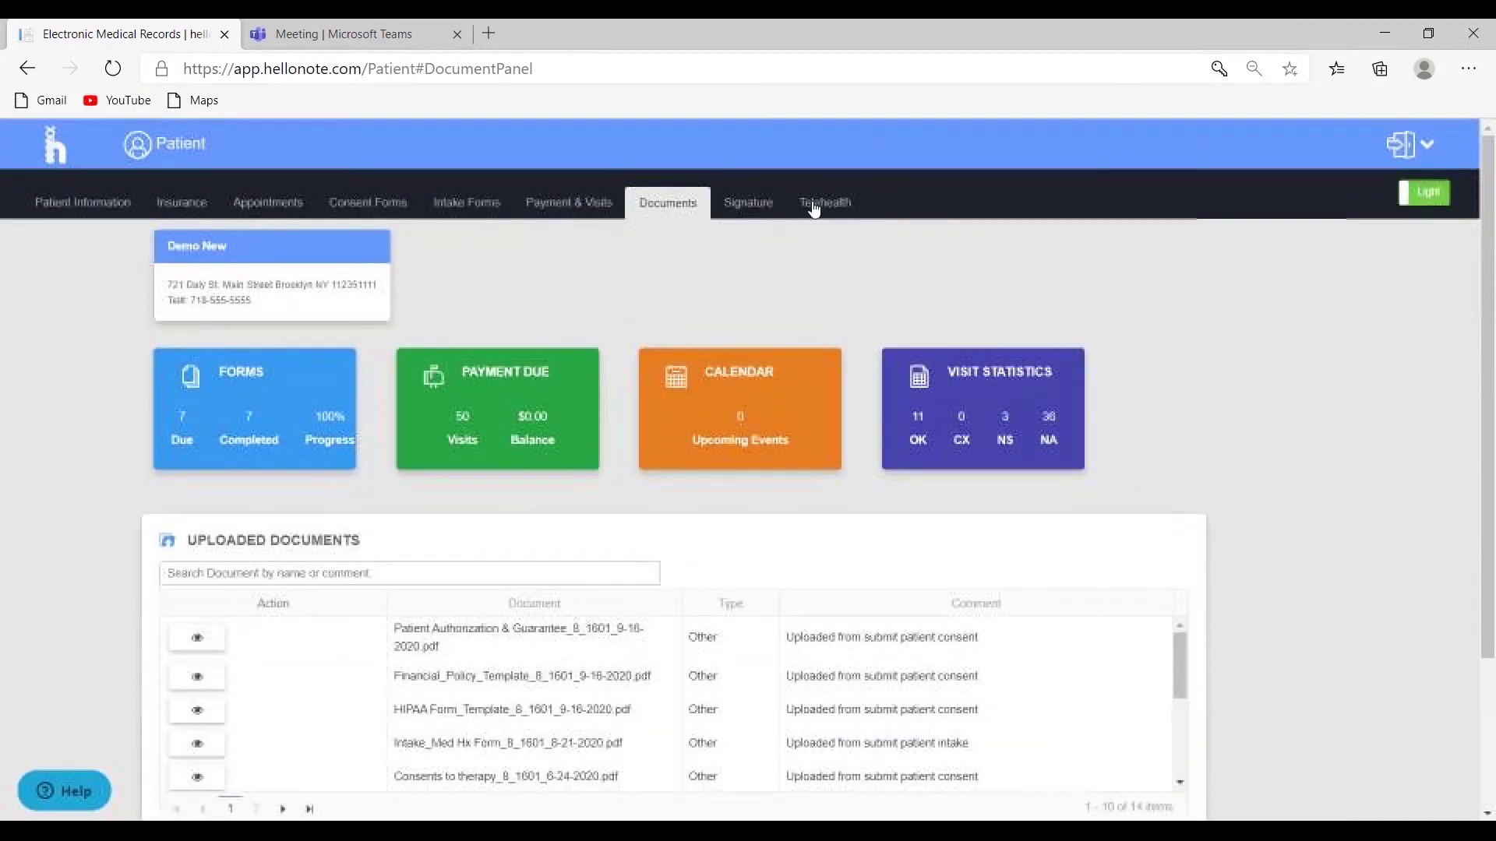
pyautogui.click(761, 209)
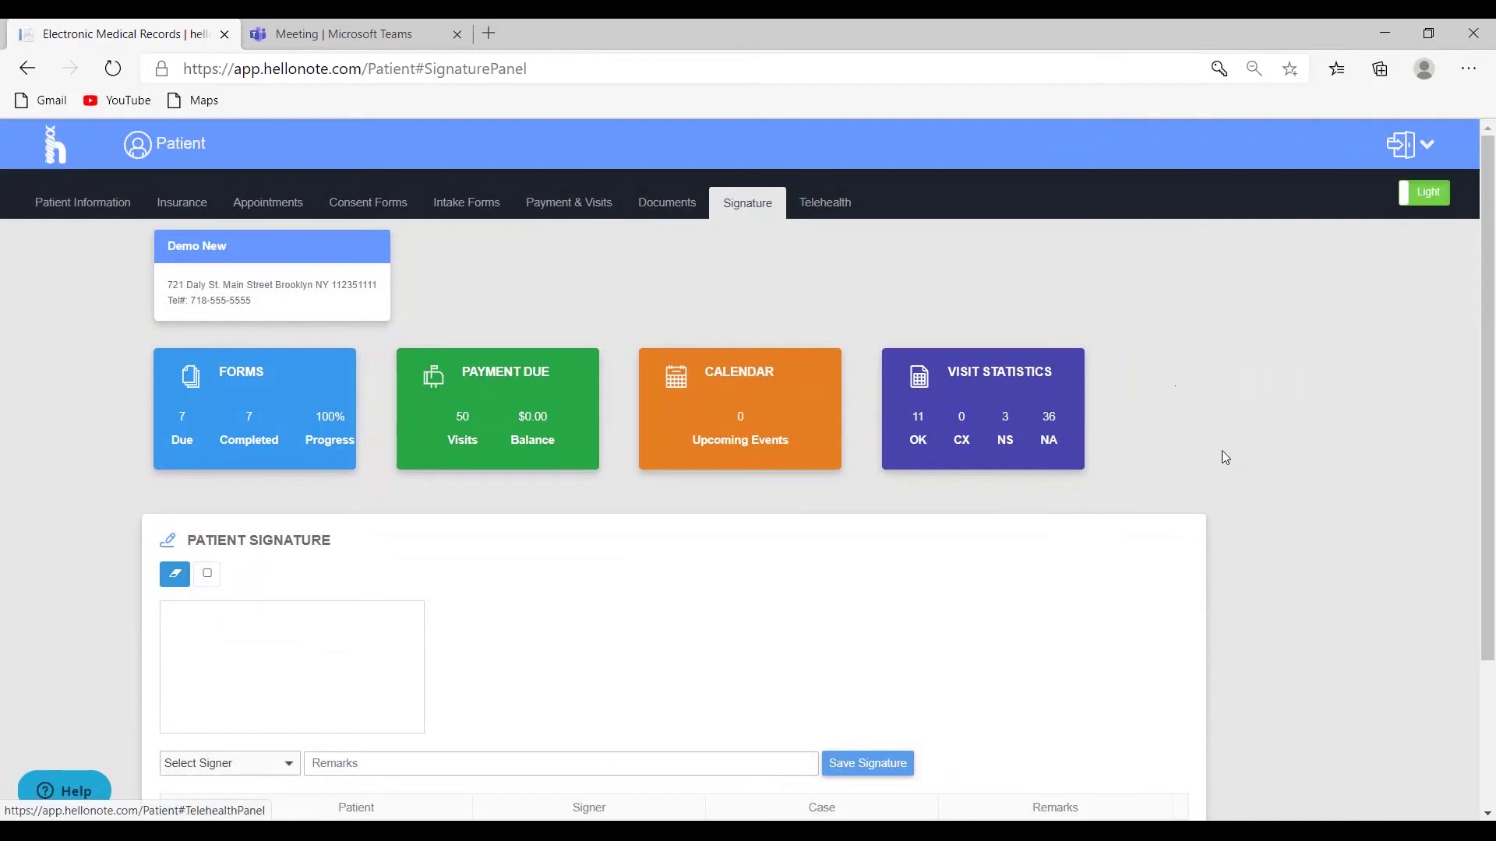
pyautogui.scroll(-2, 1224, 458)
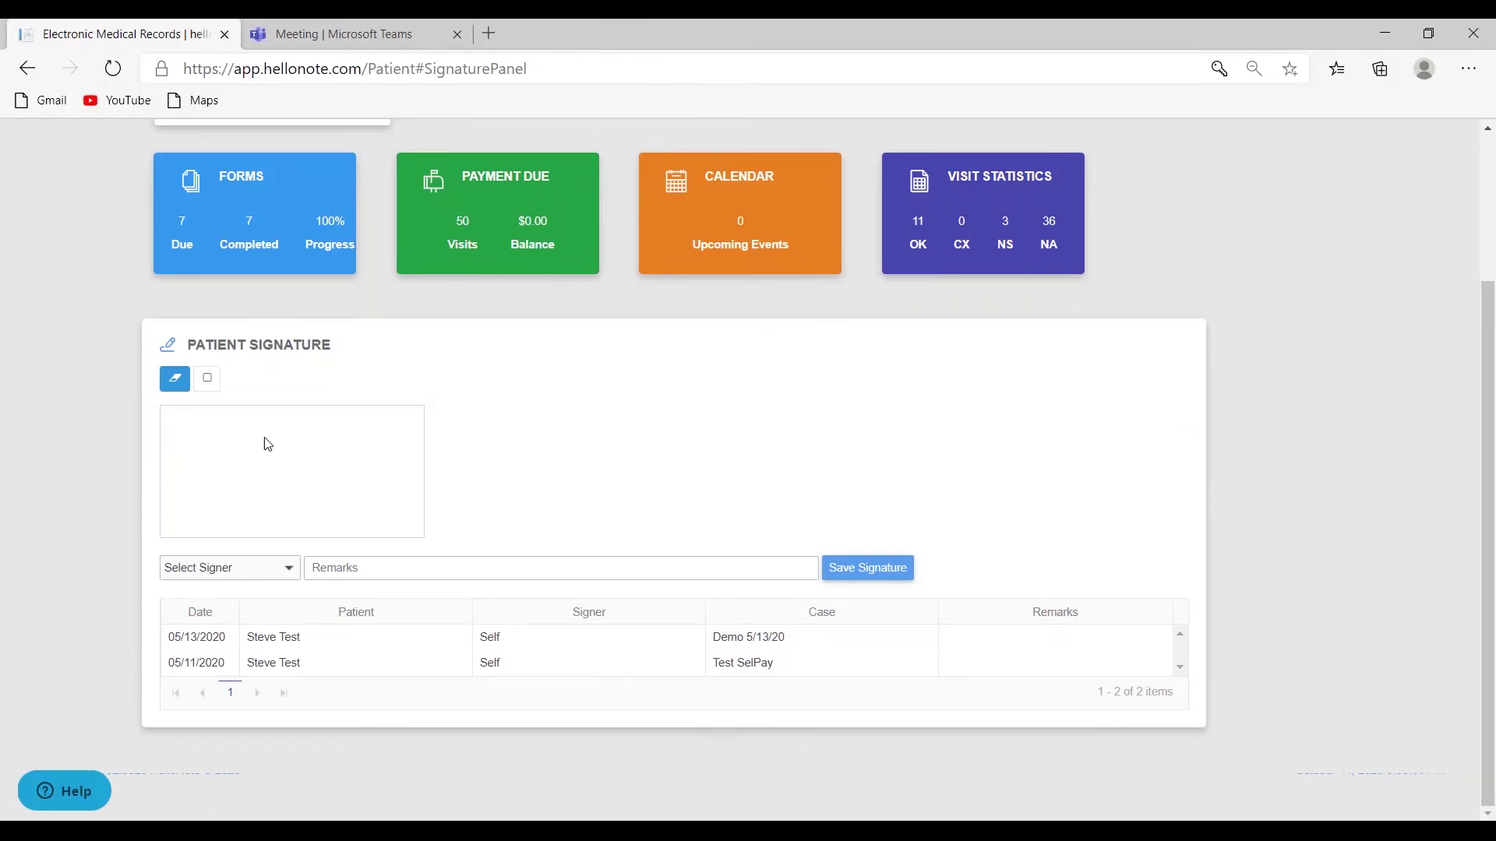
pyautogui.moveTo(212, 468)
pyautogui.mouseDown()
pyautogui.moveTo(190, 511)
pyautogui.moveTo(215, 537)
pyautogui.mouseUp()
pyautogui.moveTo(283, 504)
pyautogui.mouseDown()
pyautogui.moveTo(383, 461)
pyautogui.moveTo(396, 492)
pyautogui.mouseUp()
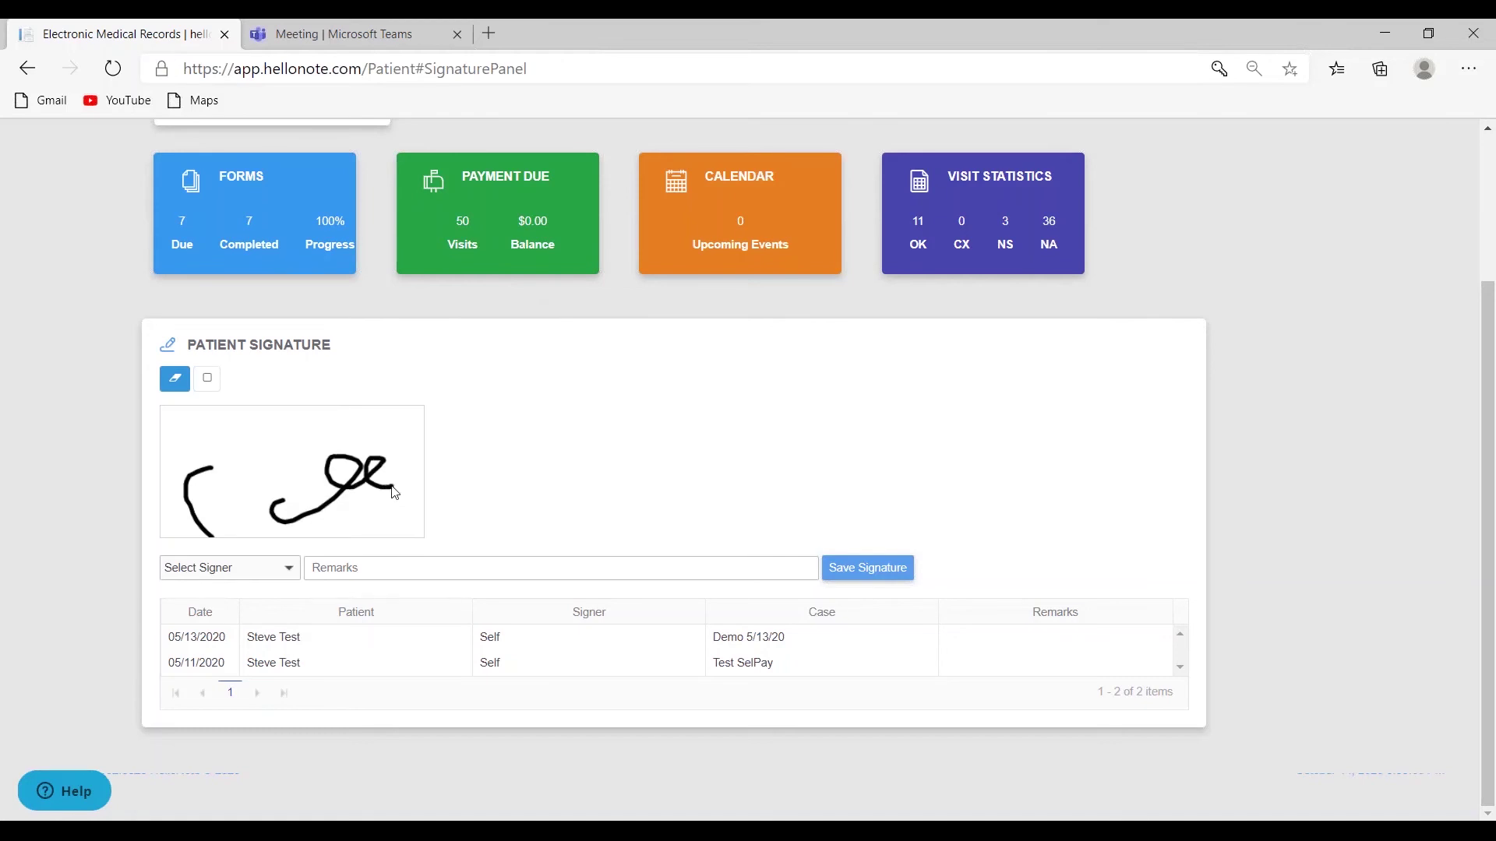
pyautogui.click(244, 577)
pyautogui.click(231, 612)
# Step: Open the telehealth section and launch the meeting listed for the Support Team provider
pyautogui.scroll(3, 714, 200)
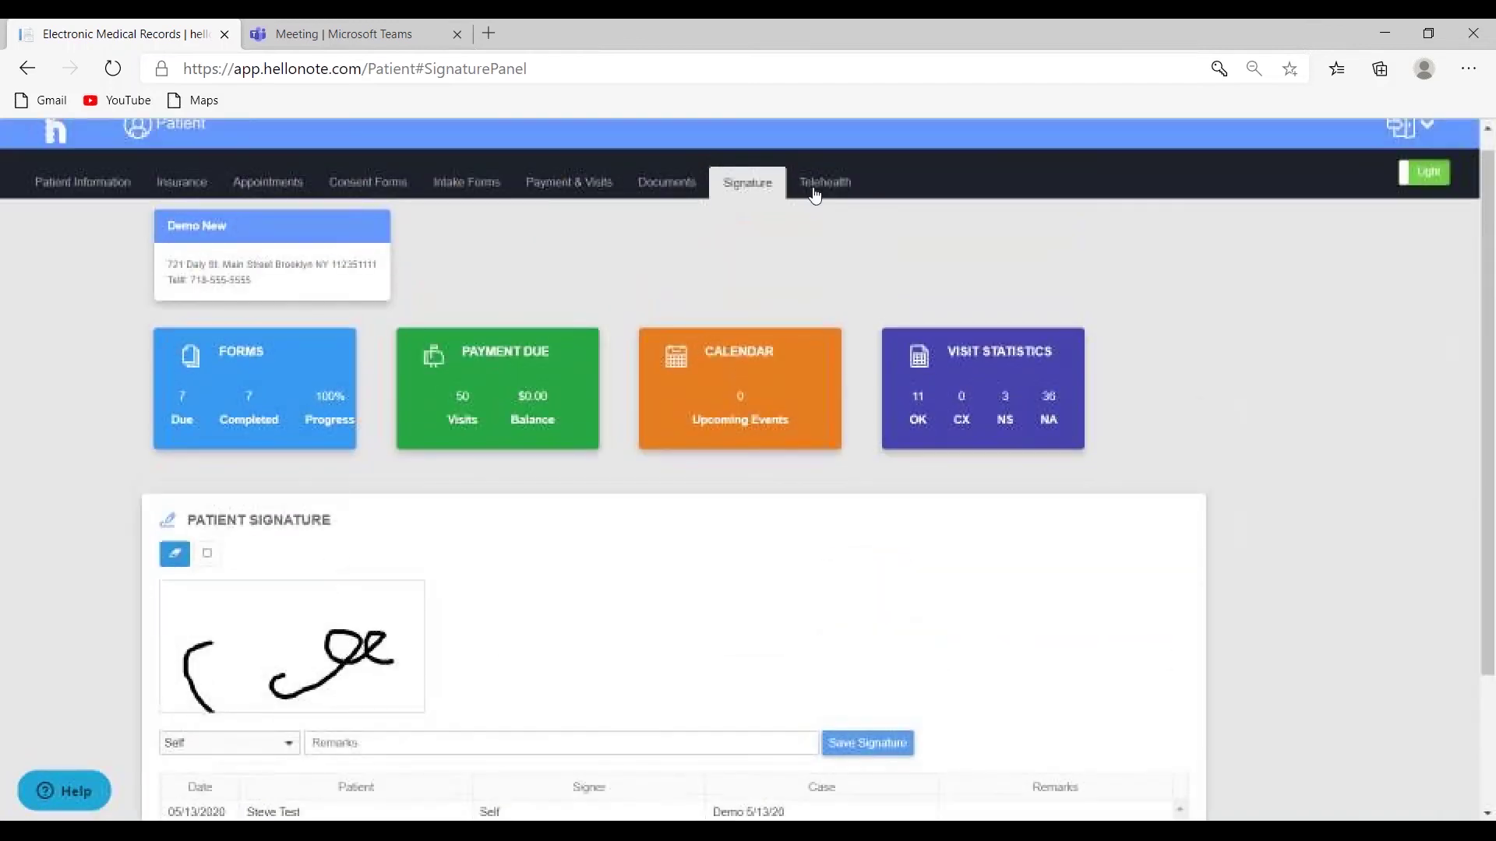
pyautogui.click(826, 184)
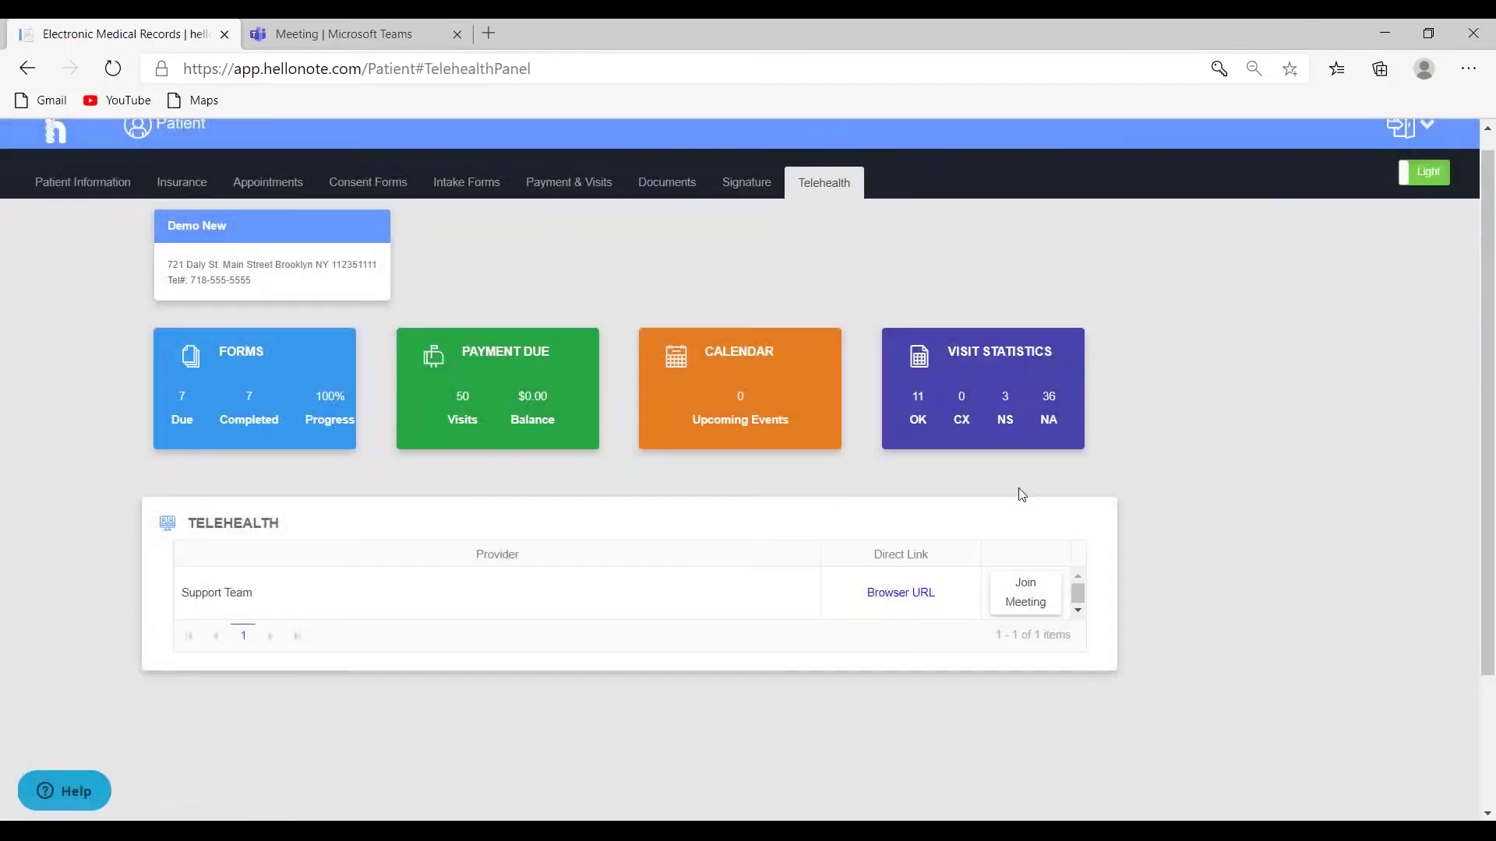
pyautogui.scroll(-1, 1019, 491)
pyautogui.scroll(1, 966, 570)
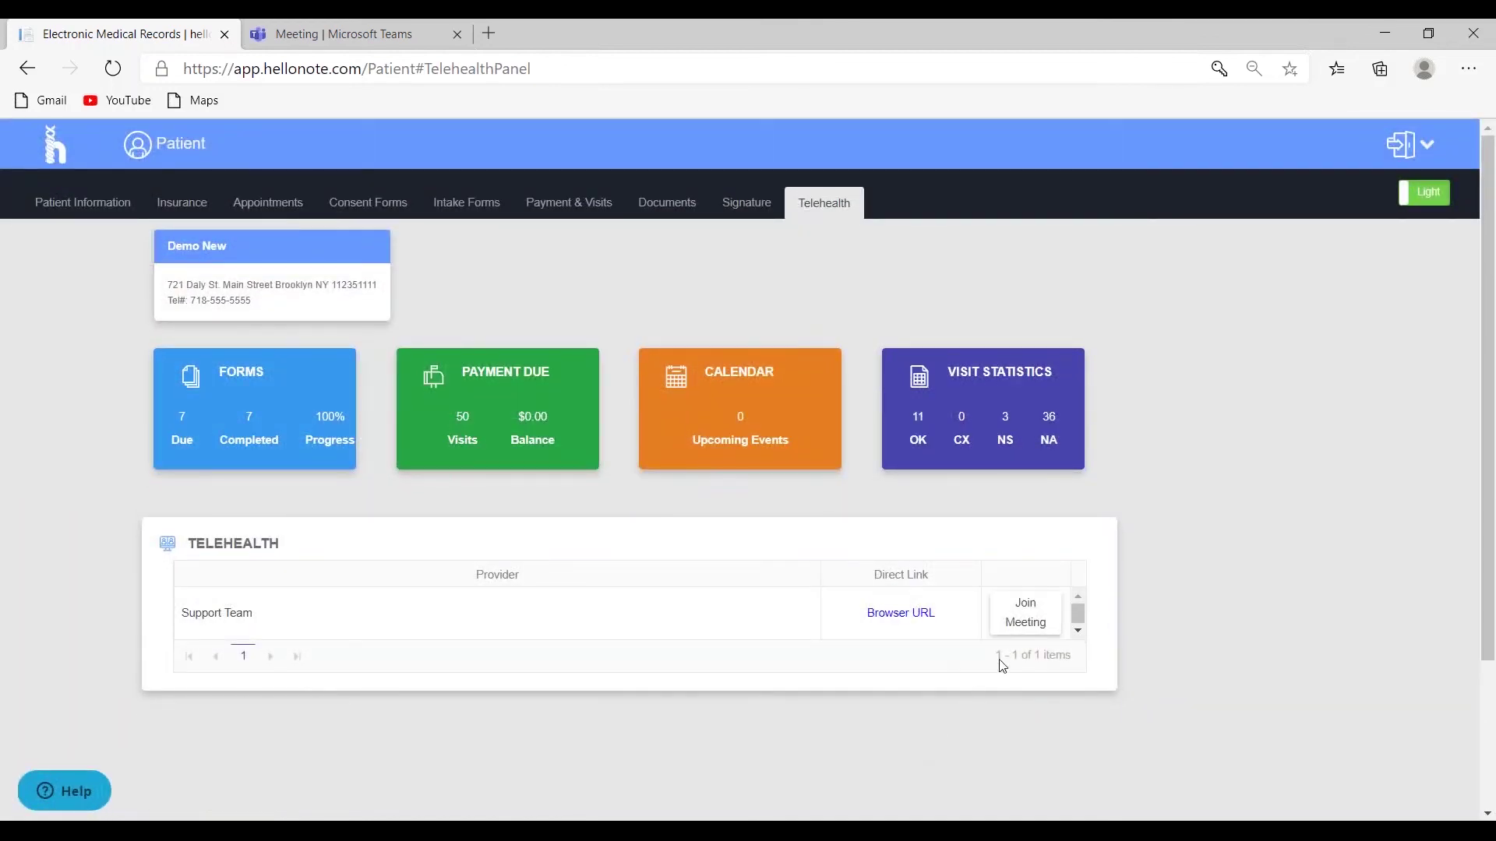
pyautogui.click(1011, 621)
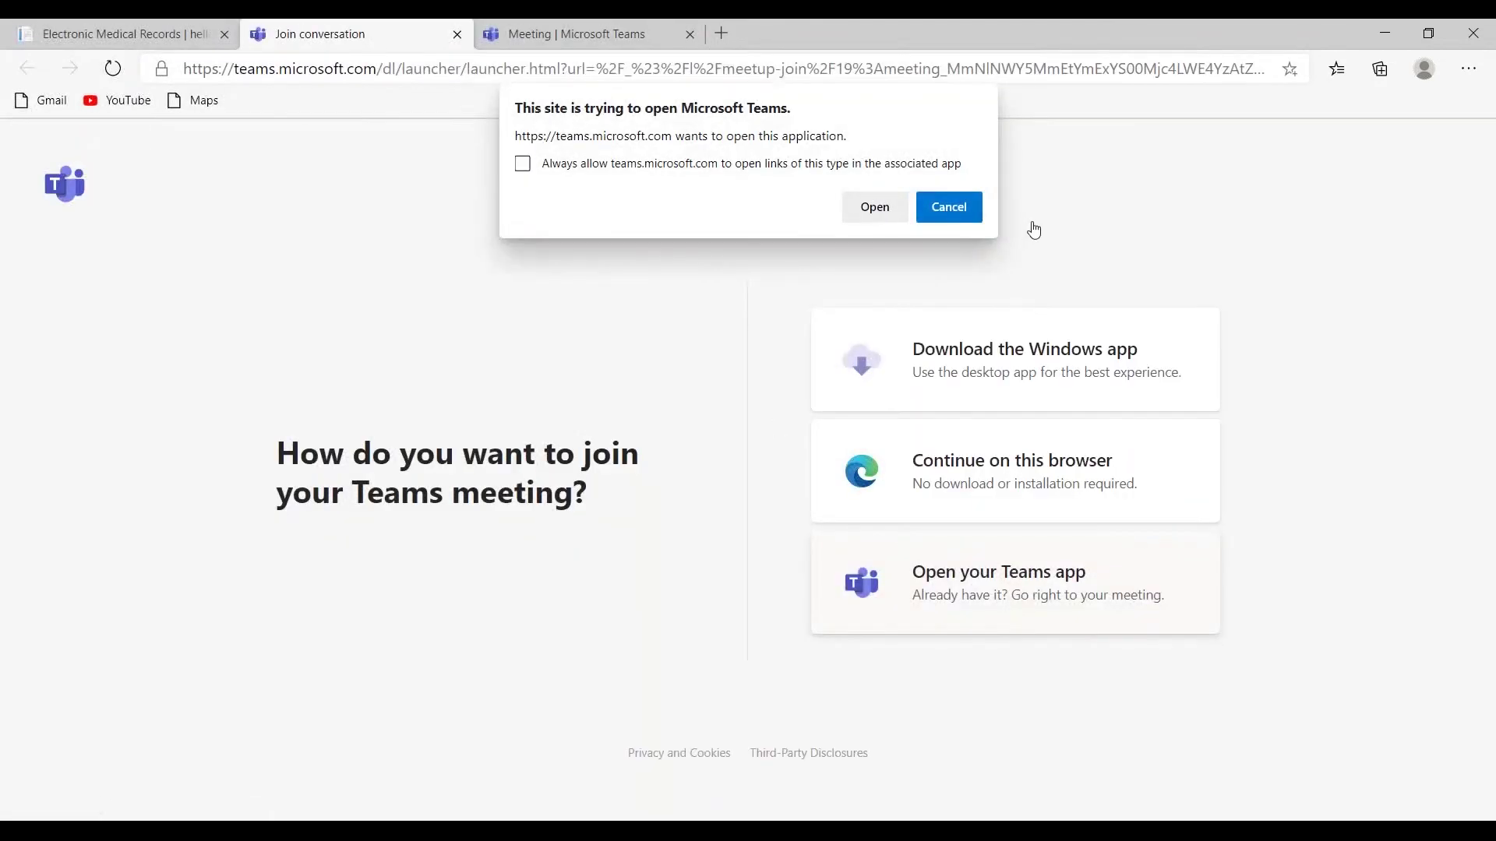
# Step: Decline opening the Teams app, continue to the meeting in the browser and dismiss the microphone access request
pyautogui.click(972, 204)
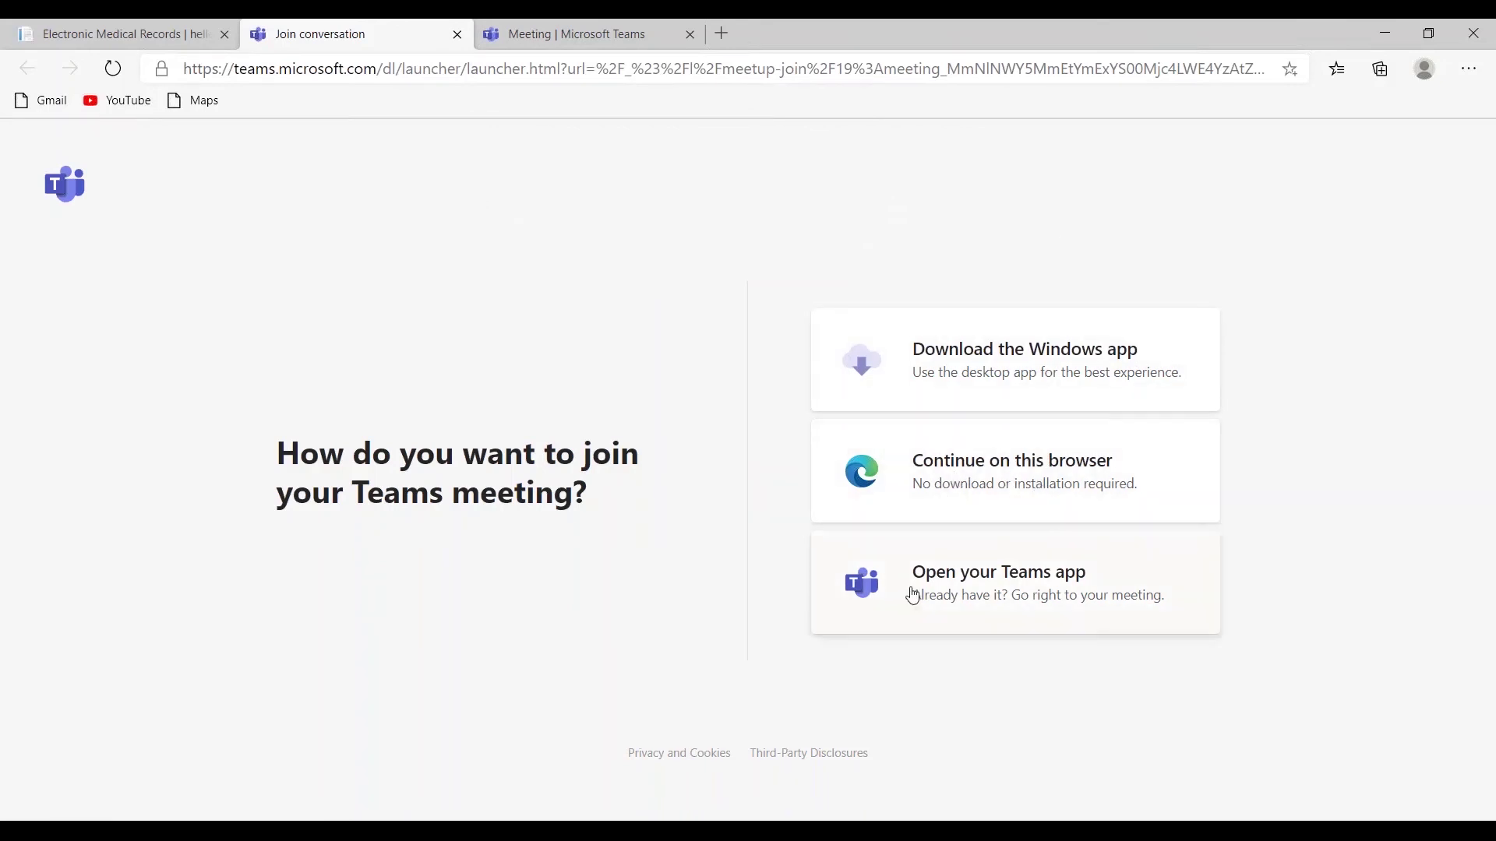
pyautogui.click(886, 505)
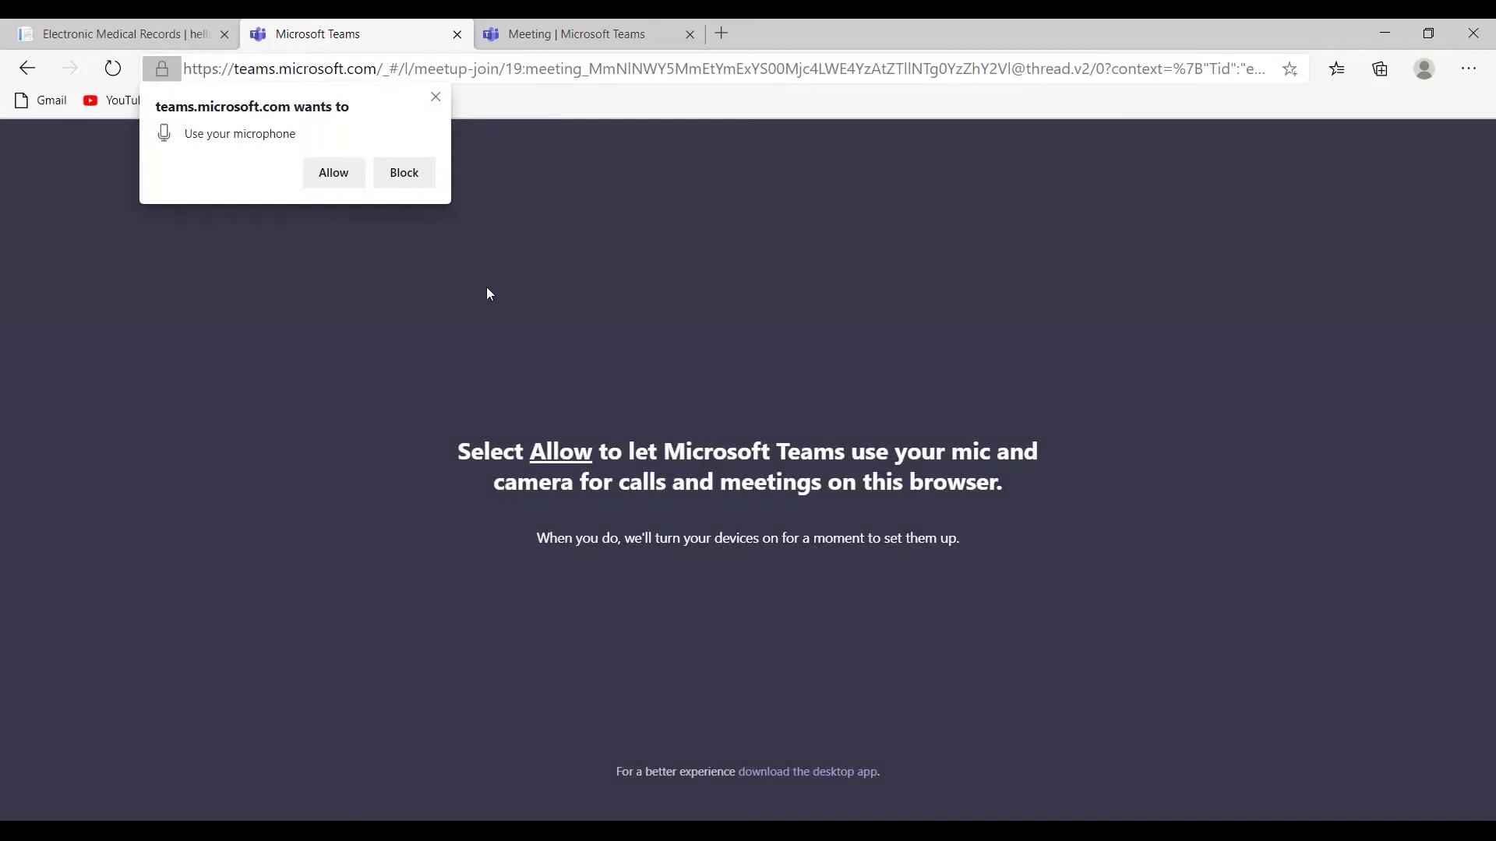
pyautogui.click(434, 97)
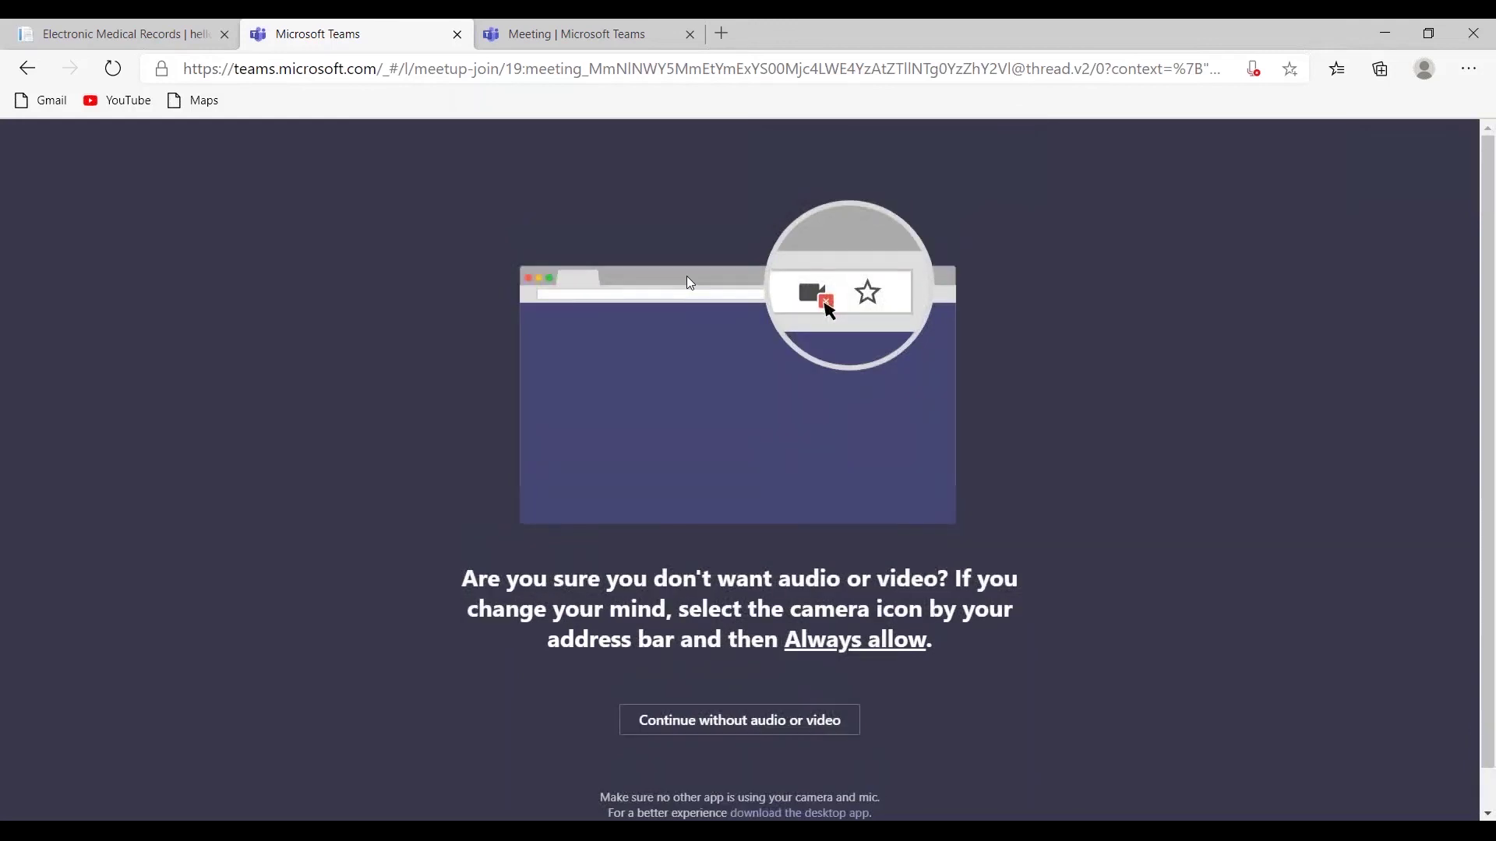
# Step: Return to the HelloNote patient portal and sign out of the patient account
pyautogui.click(180, 35)
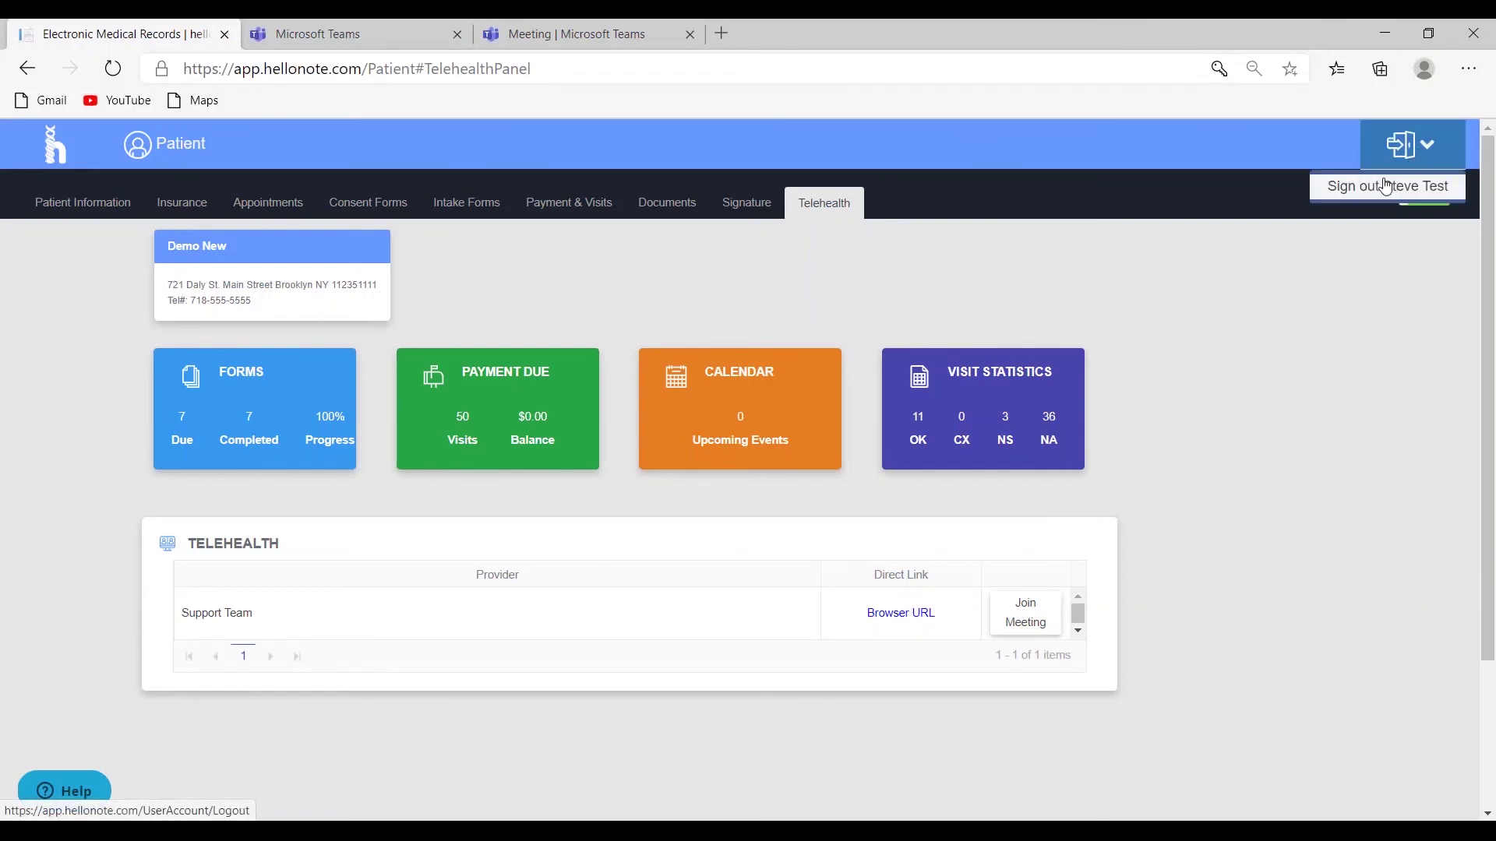
pyautogui.click(1386, 187)
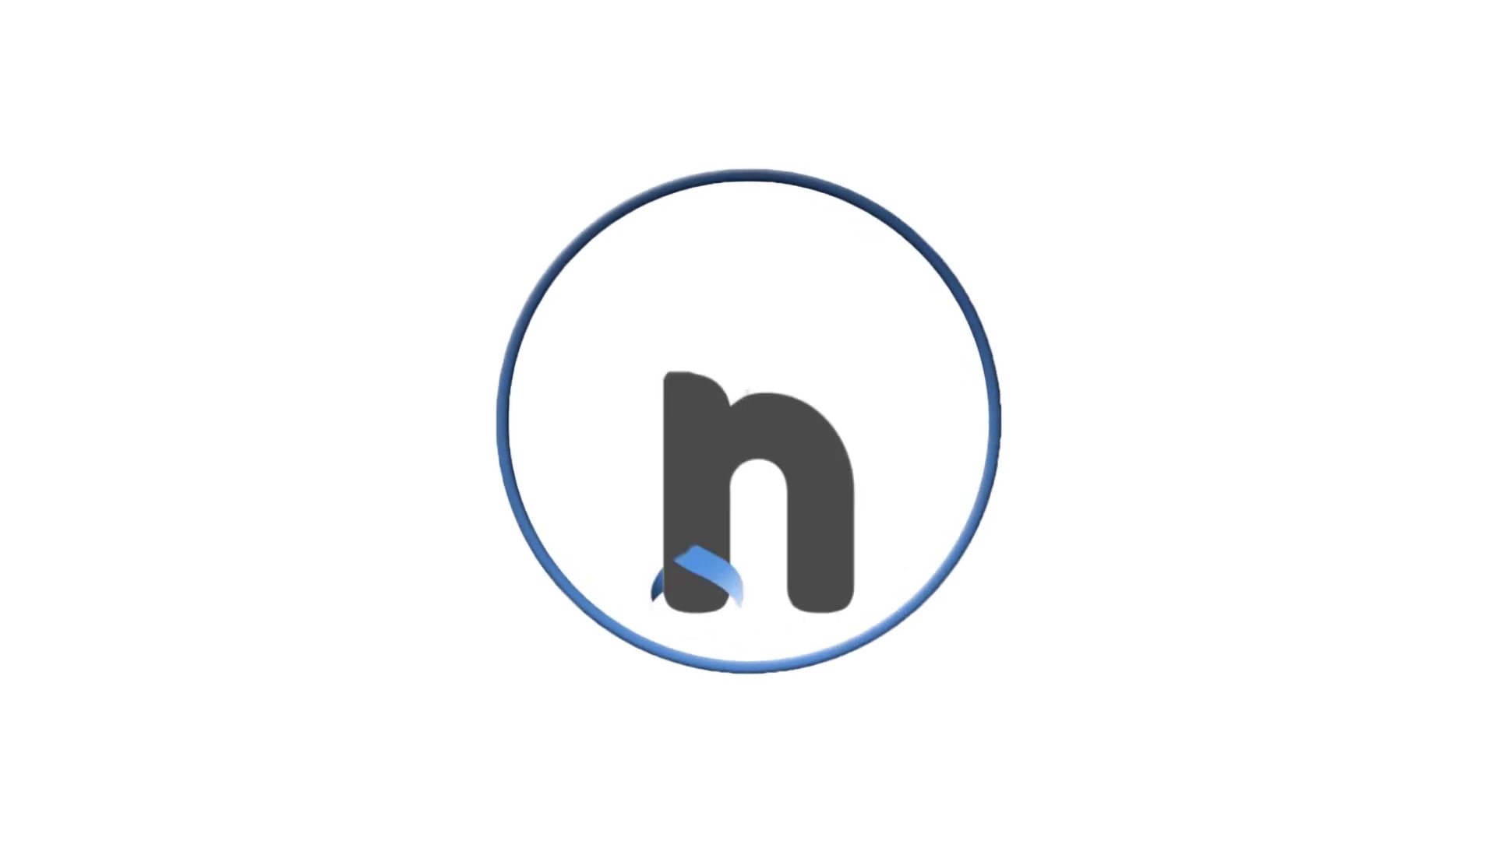